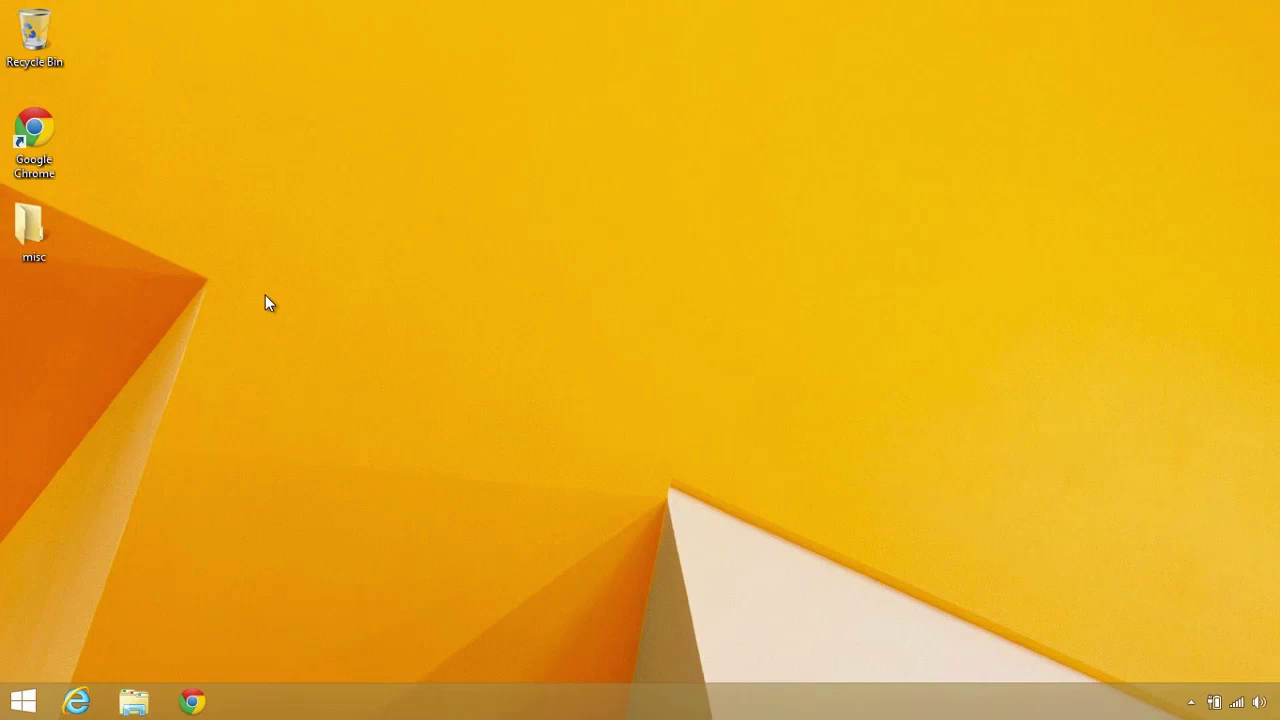
# Step: Launch Google Chrome from the desktop and load the web page google.com/chrome
pyautogui.click(192, 701)
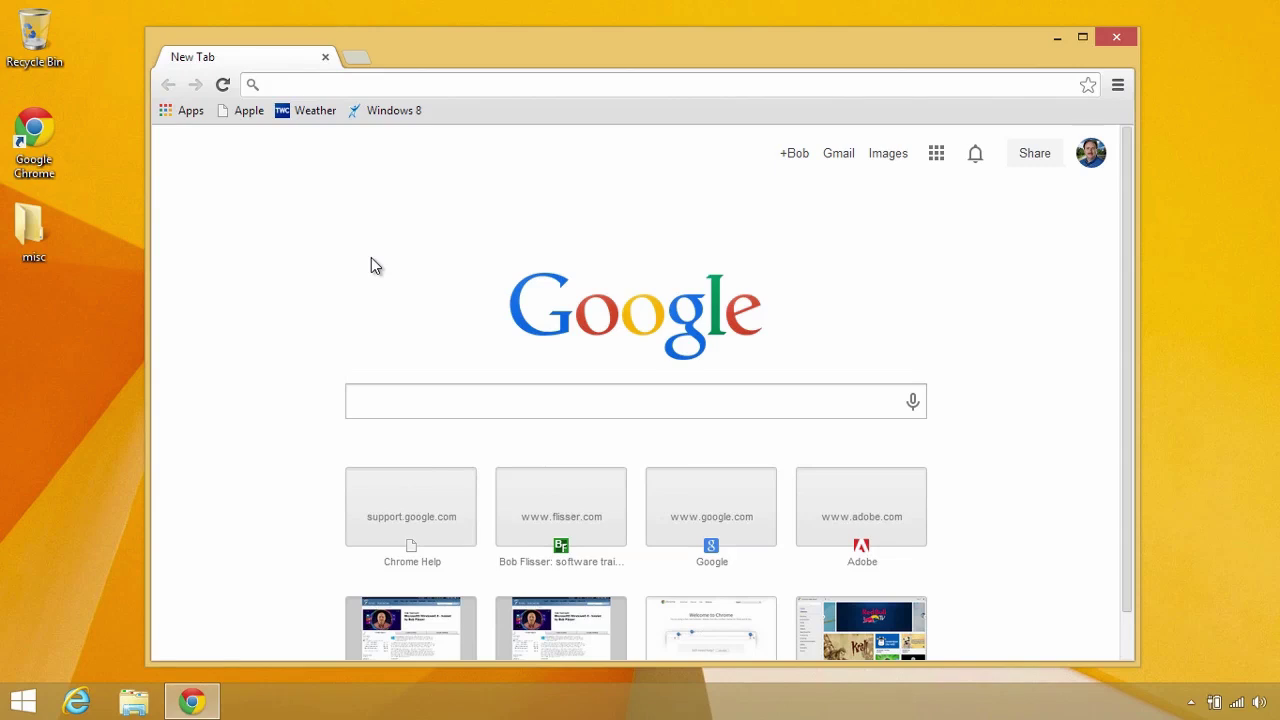
pyautogui.write('google.com/chrome')
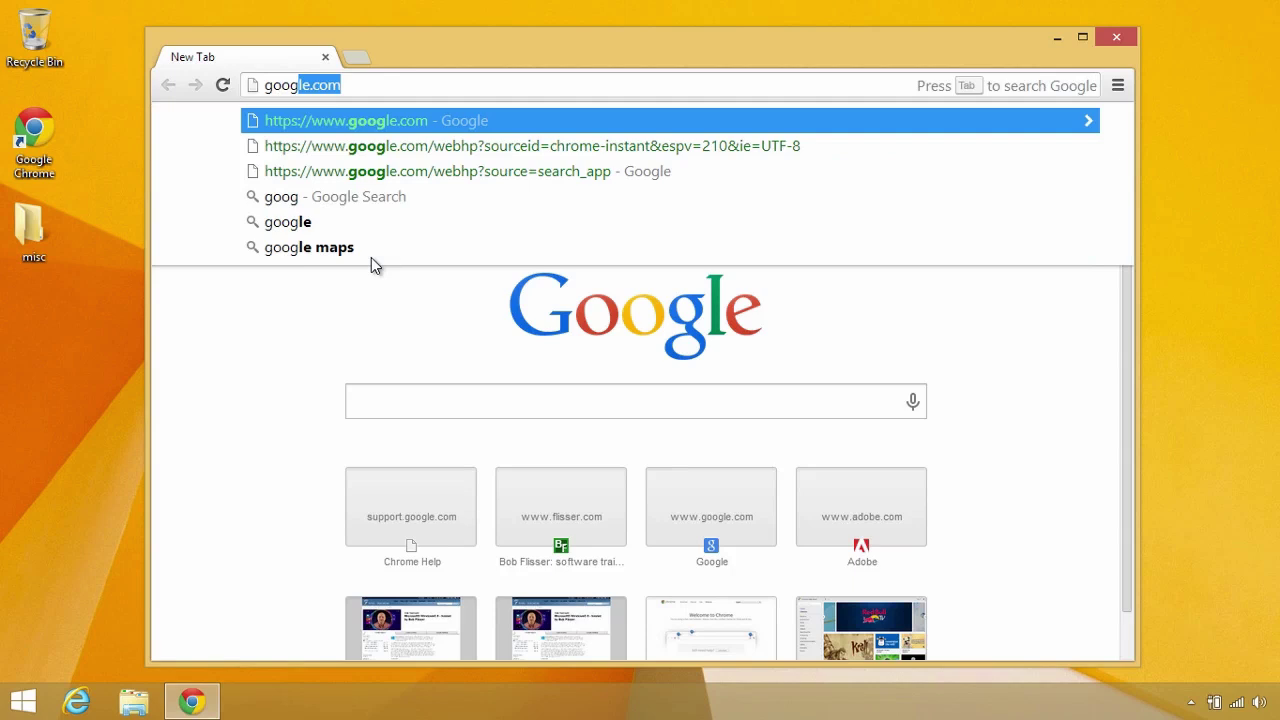
pyautogui.press('Right')
pyautogui.write('/chr')
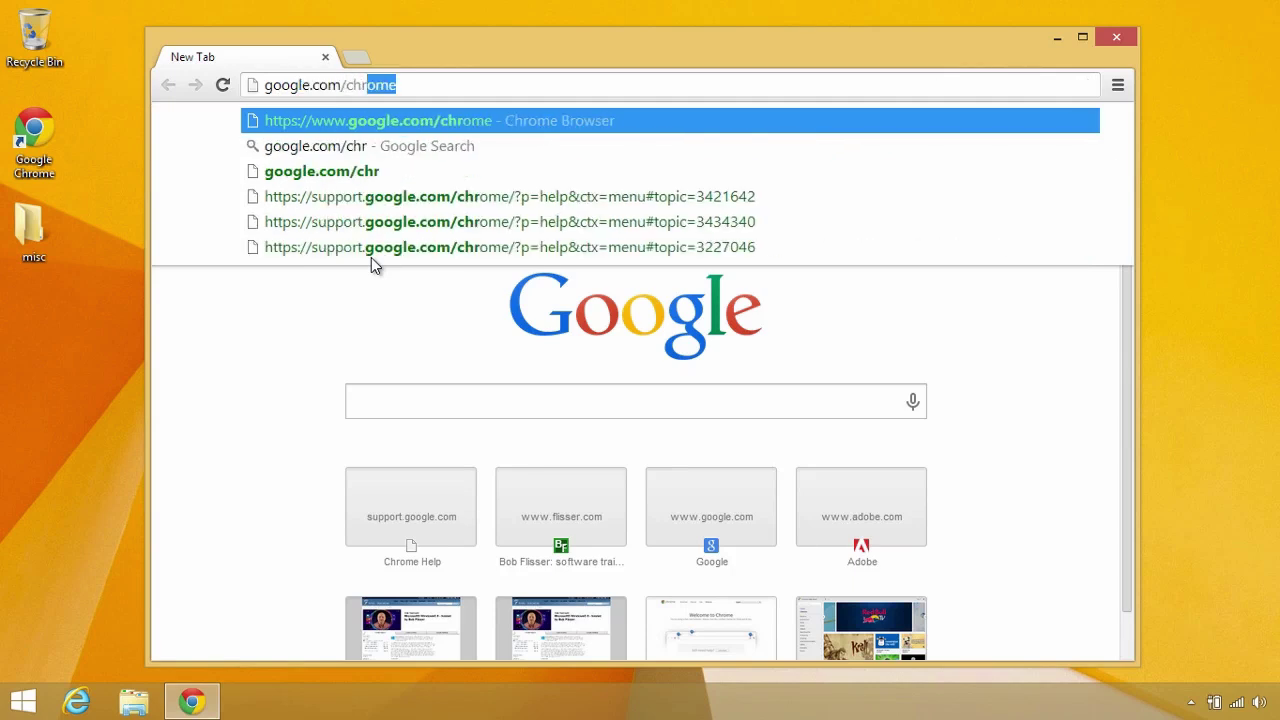
pyautogui.press('Return')
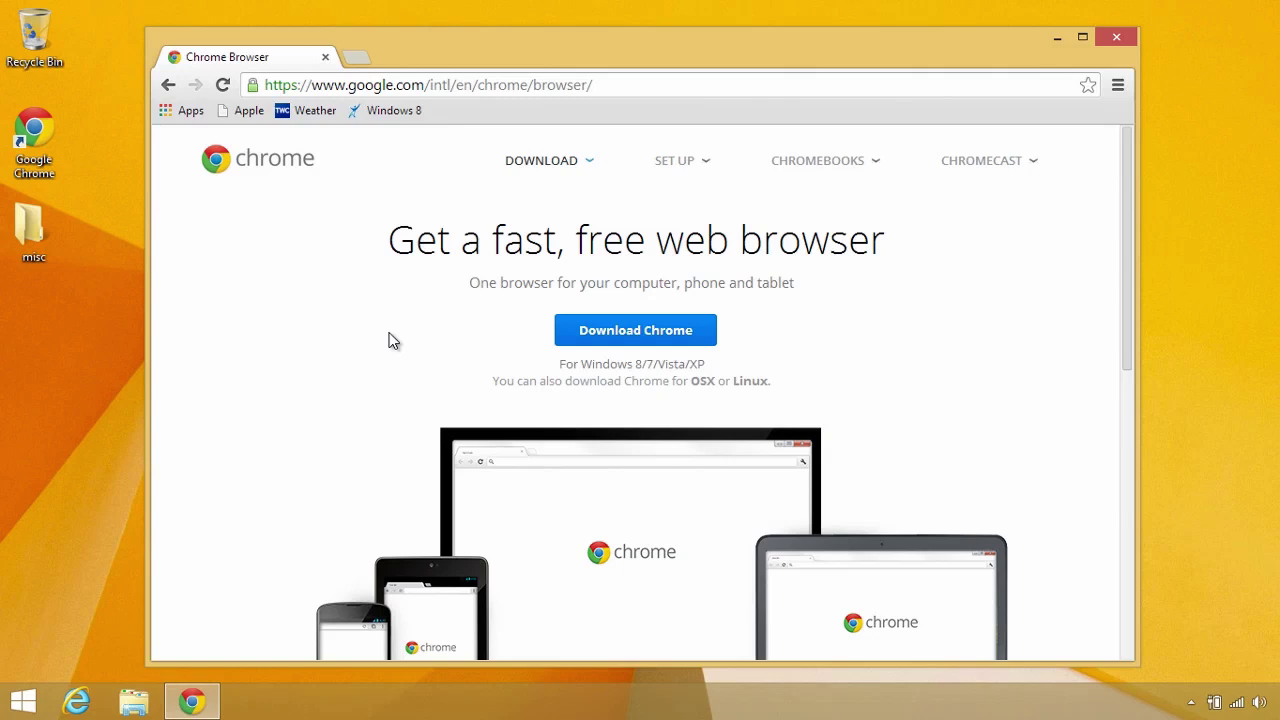
# Step: Open Chrome's settings to check the default browser entry, and close the settings page
pyautogui.click(1119, 88)
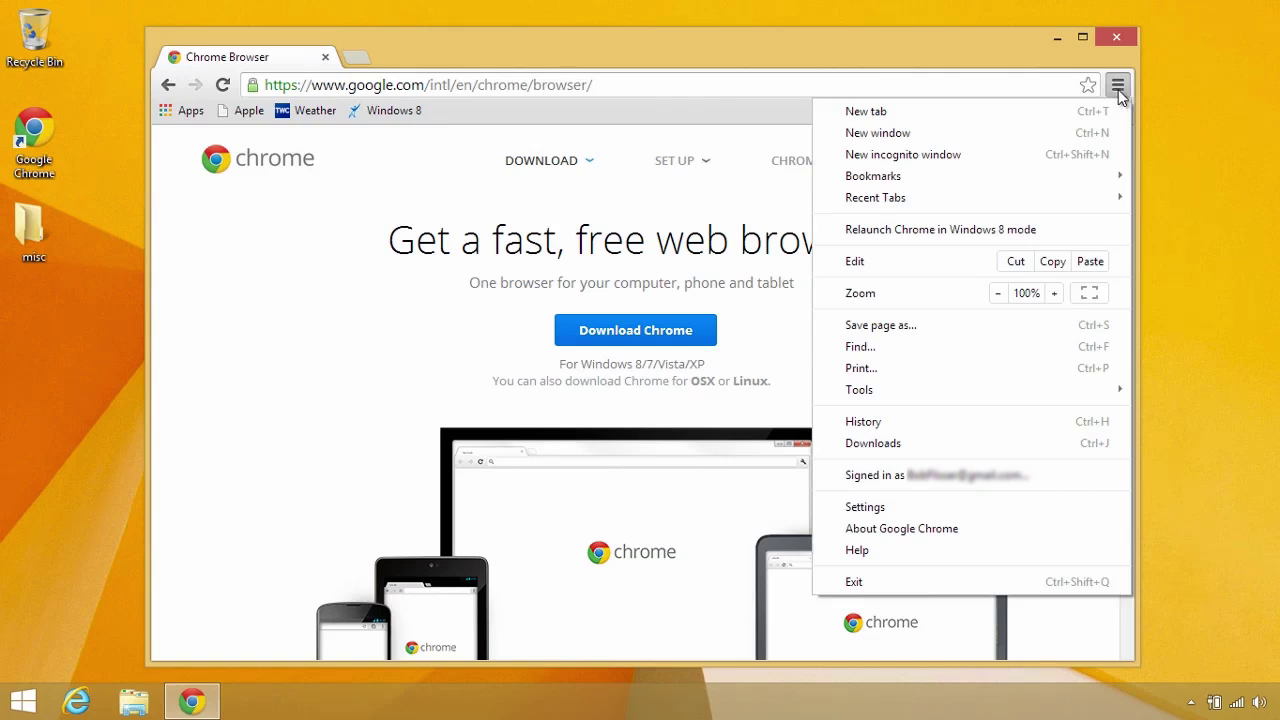
pyautogui.click(955, 509)
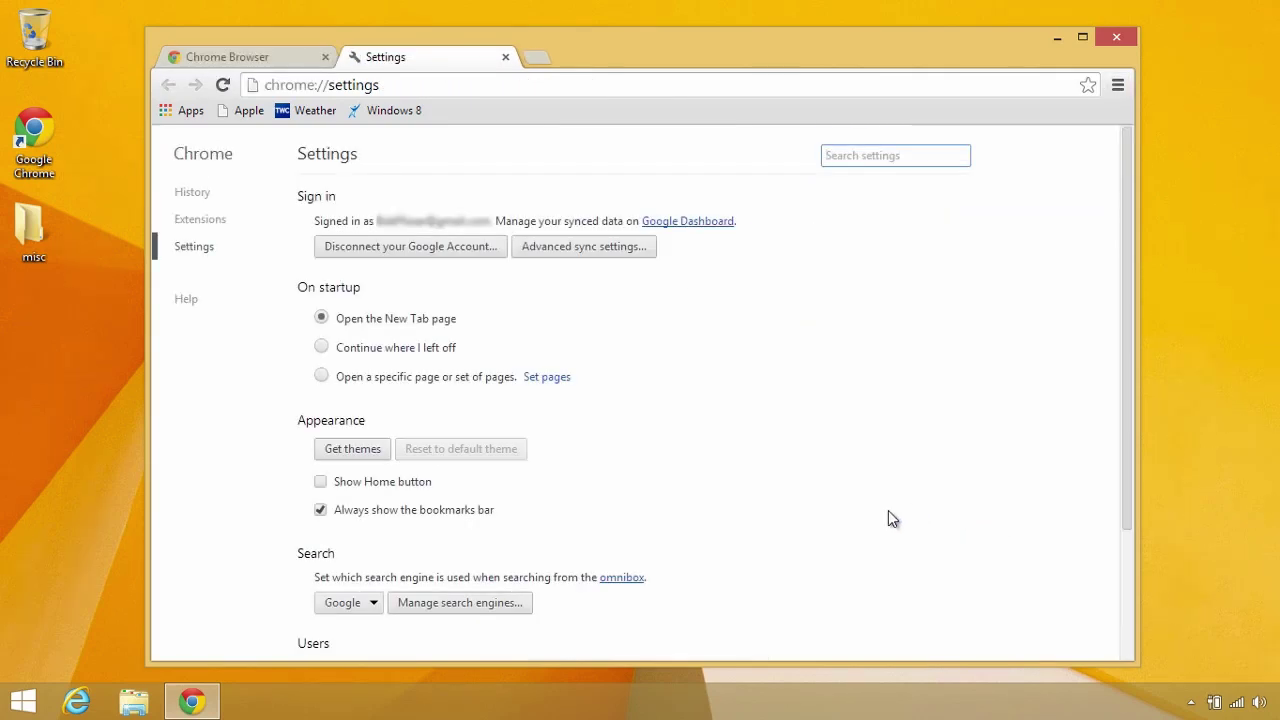
pyautogui.scroll(-3, 888, 518)
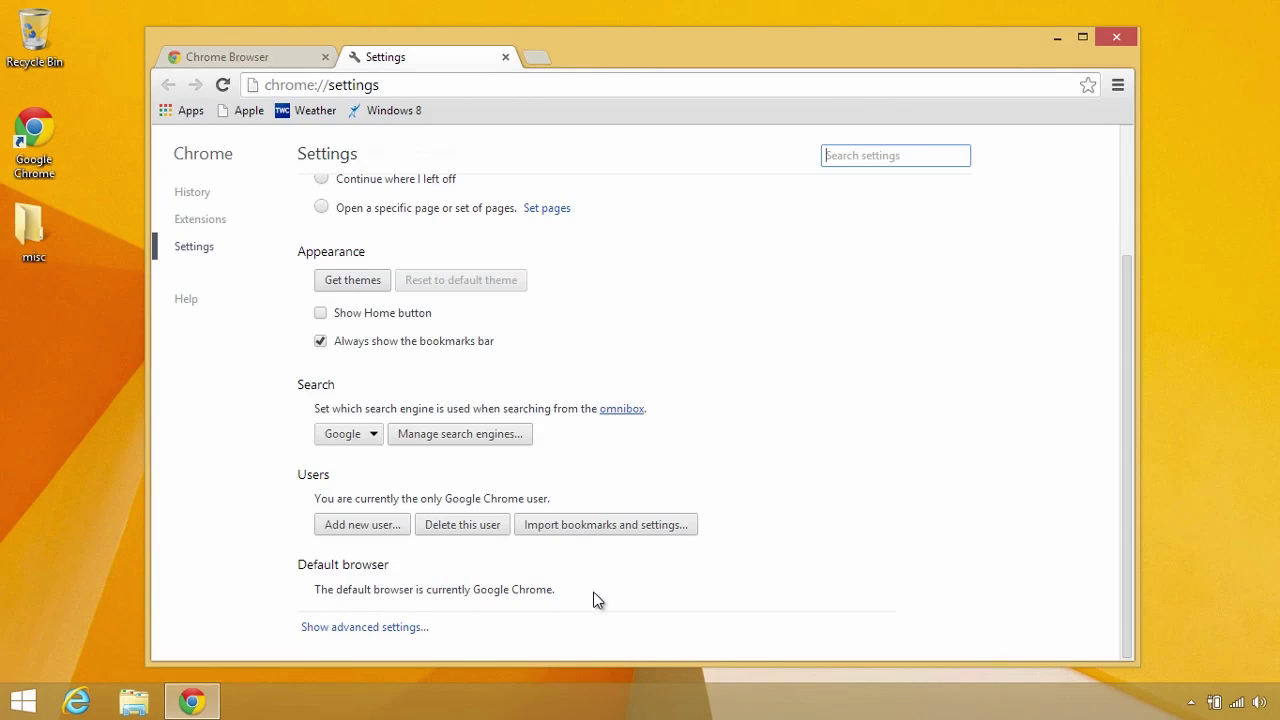
pyautogui.click(504, 56)
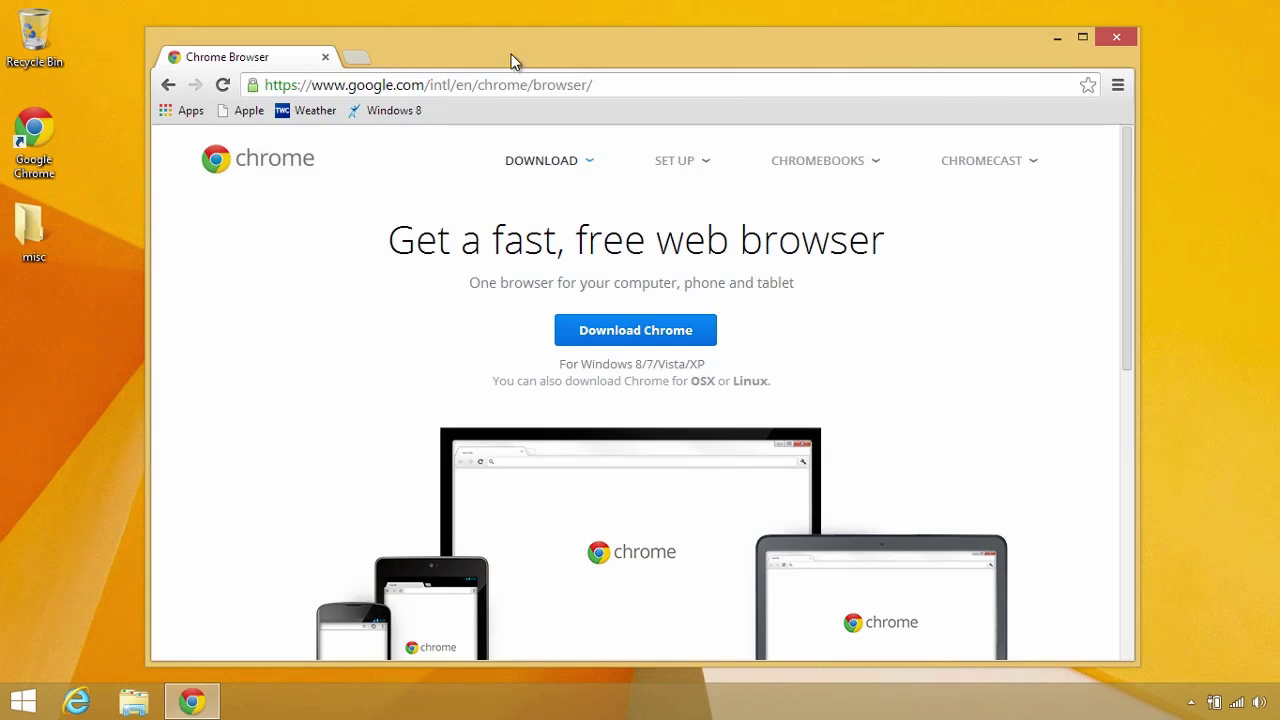
# Step: View the About Google Chrome page to check the version and update status, and close it
pyautogui.click(1118, 85)
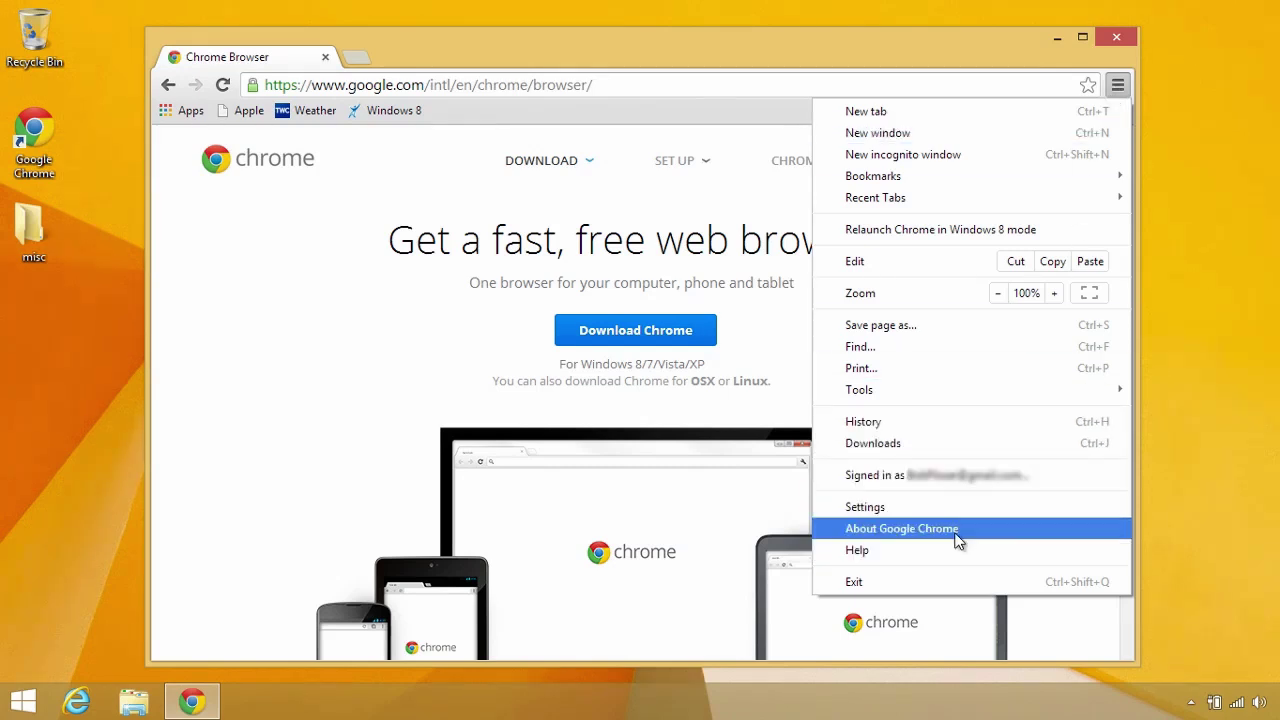
pyautogui.click(993, 529)
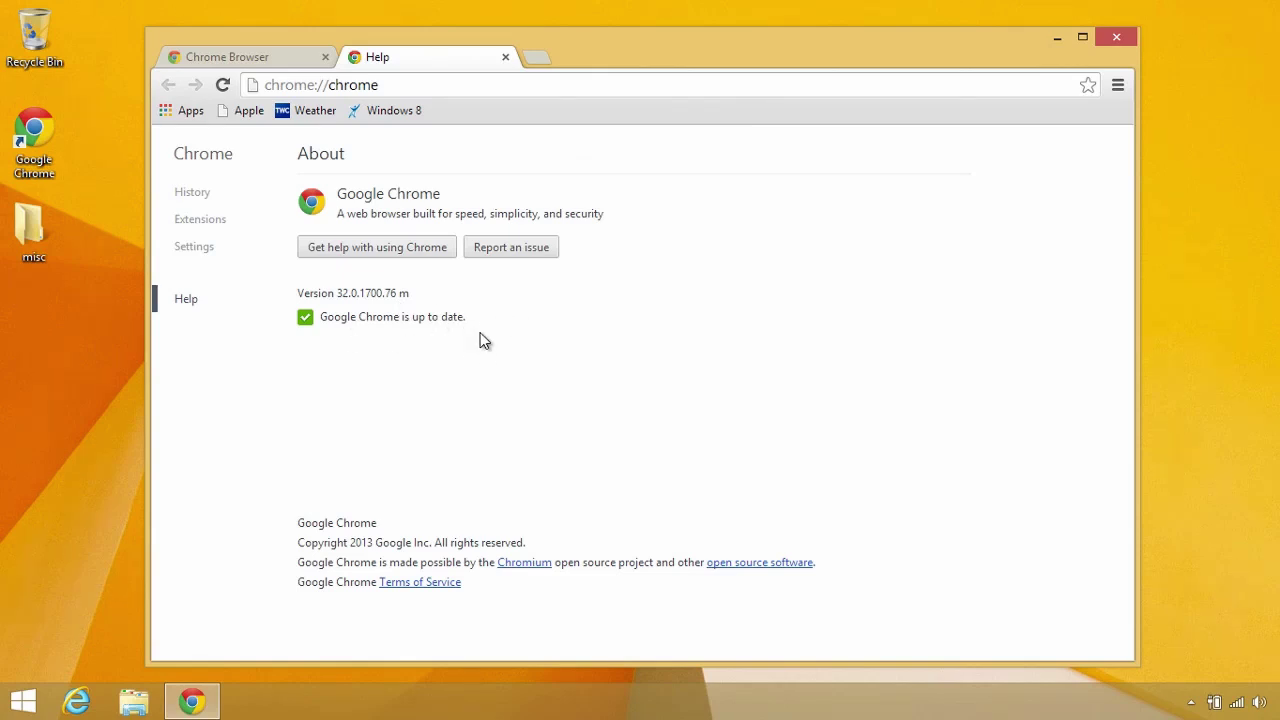
pyautogui.click(505, 57)
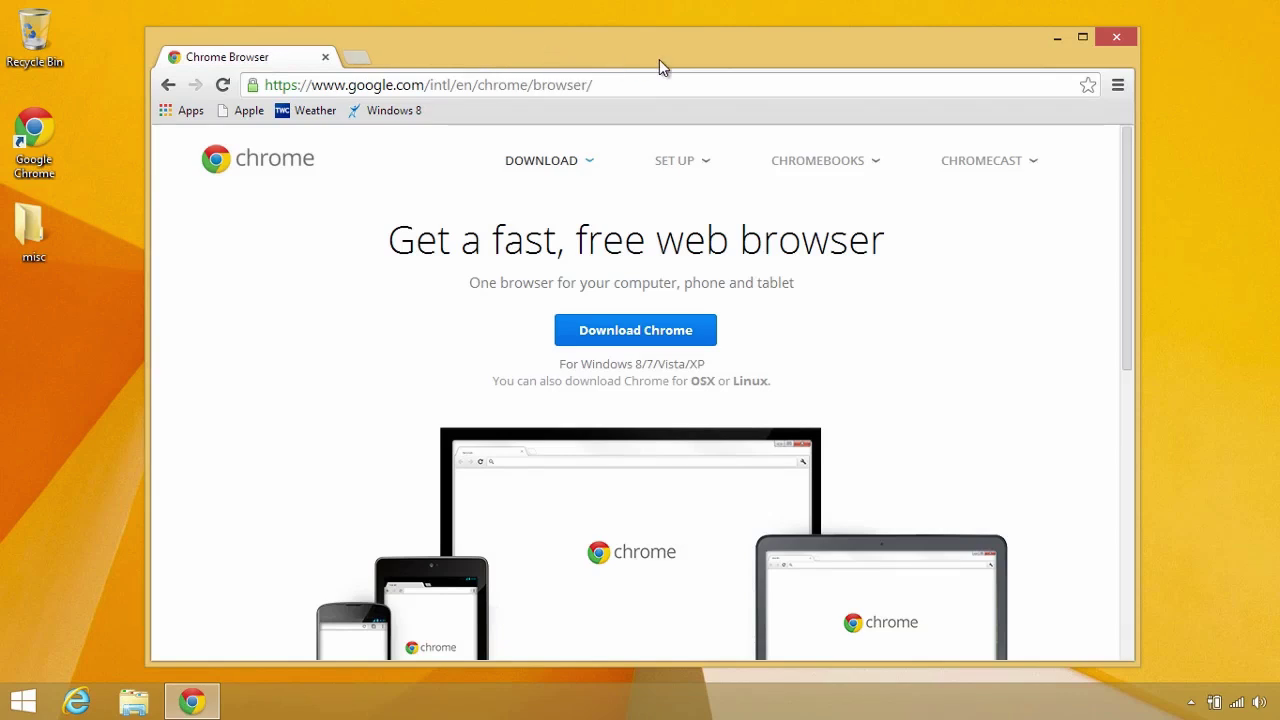
# Step: Relaunch Chrome in Windows 8 mode
pyautogui.click(1118, 86)
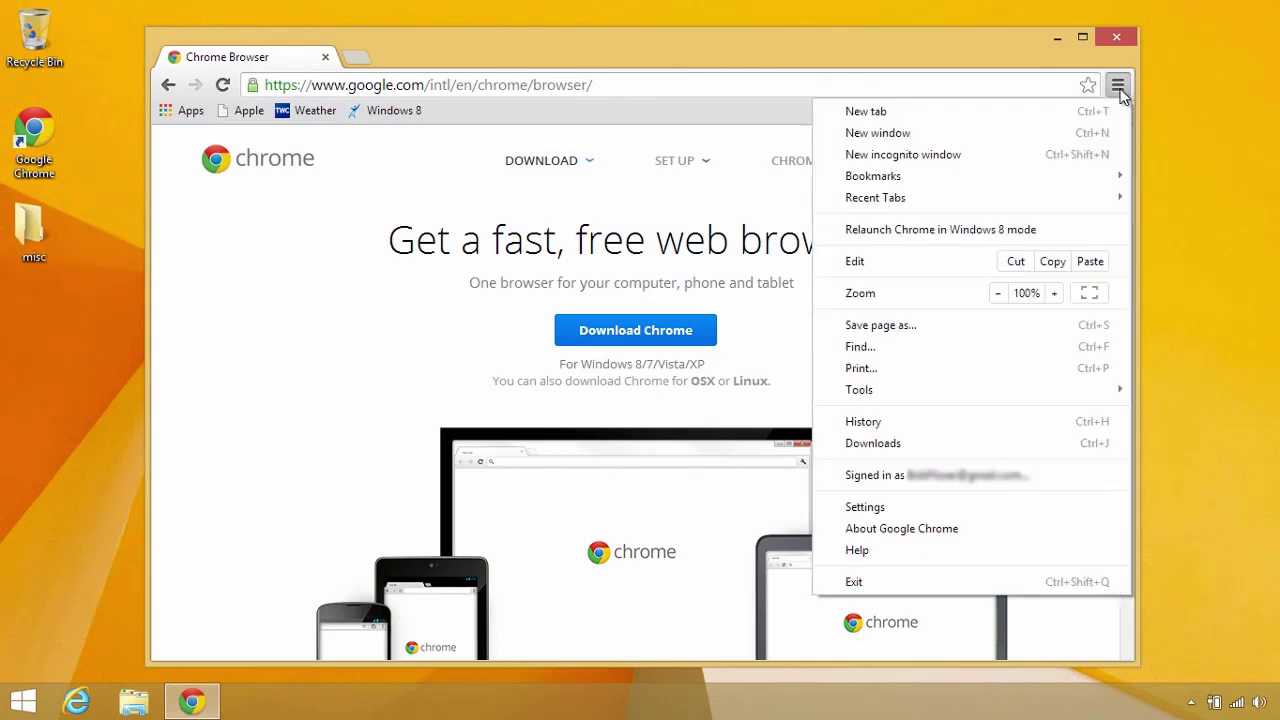
pyautogui.click(1067, 237)
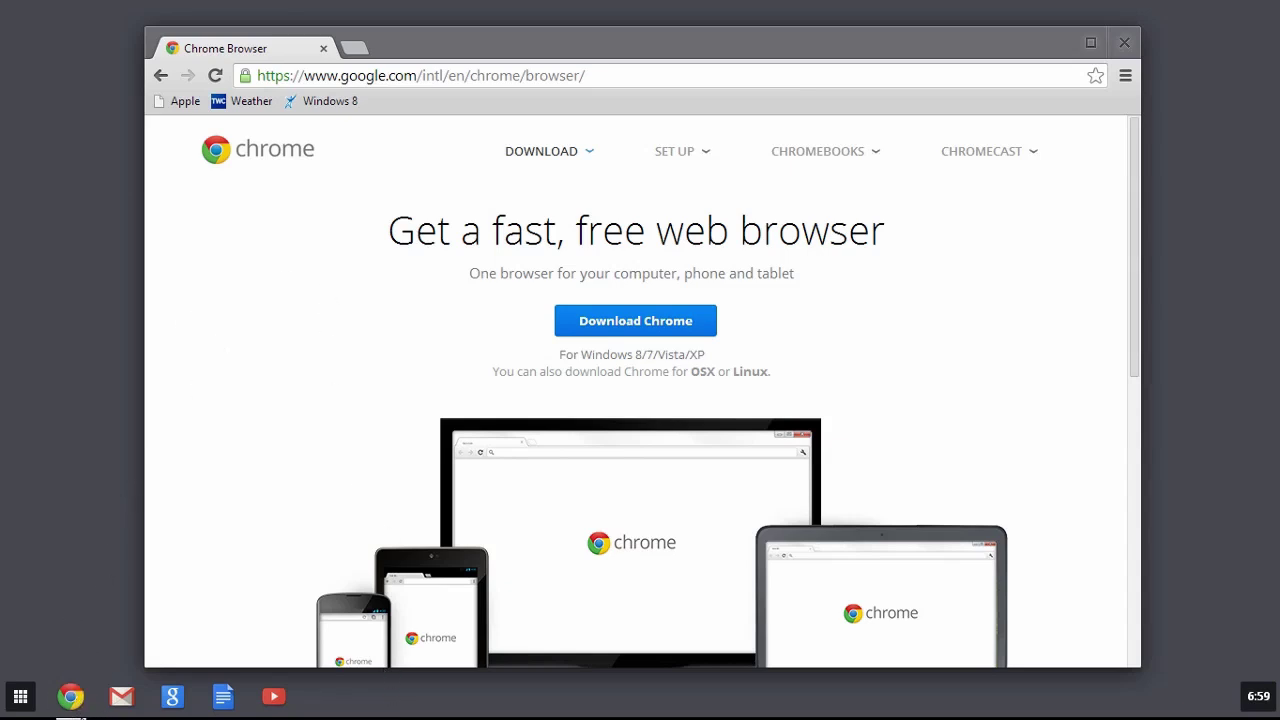
# Step: View the available shelf position options and dismiss them without choosing a different position
pyautogui.rightClick(386, 705)
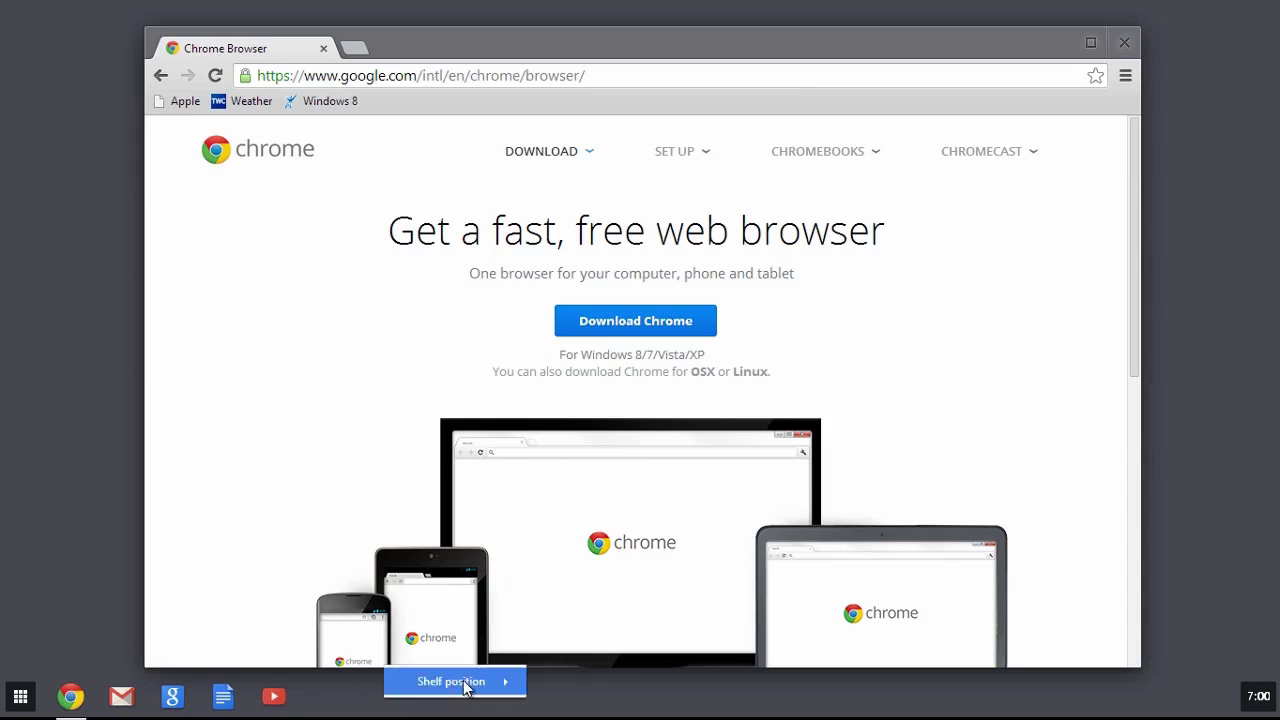
pyautogui.moveTo(464, 682)
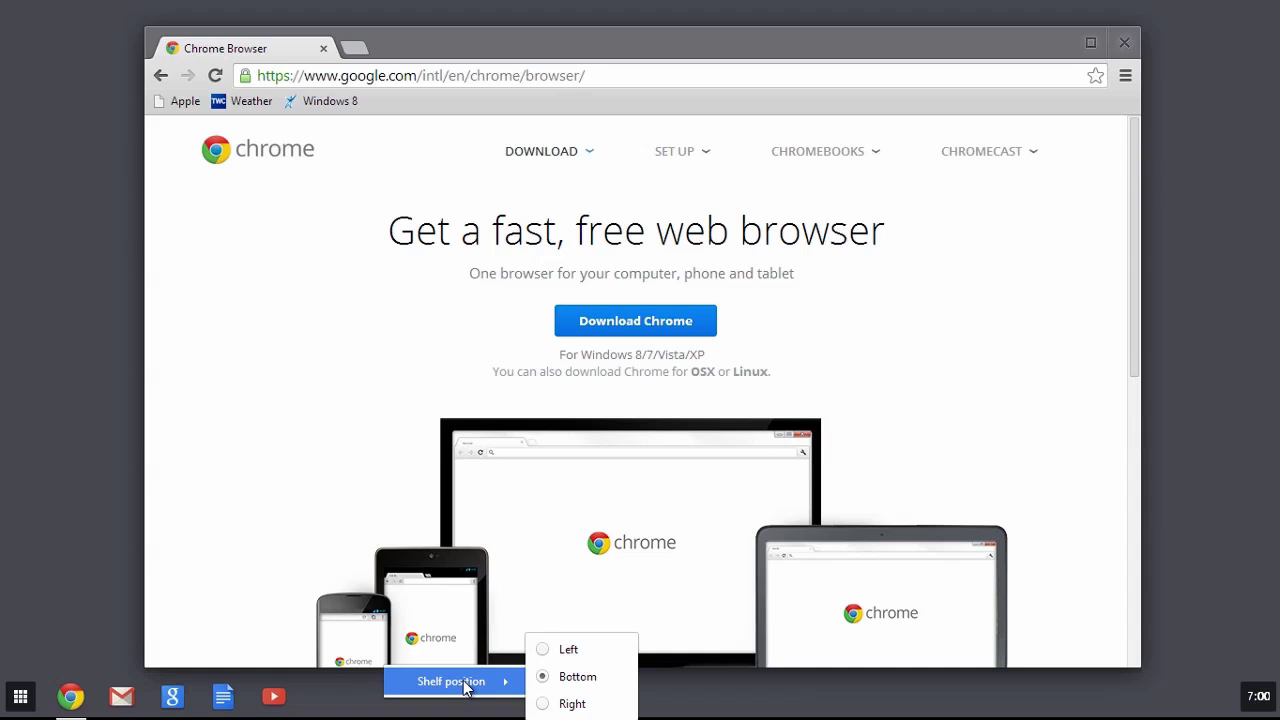
pyautogui.click(340, 707)
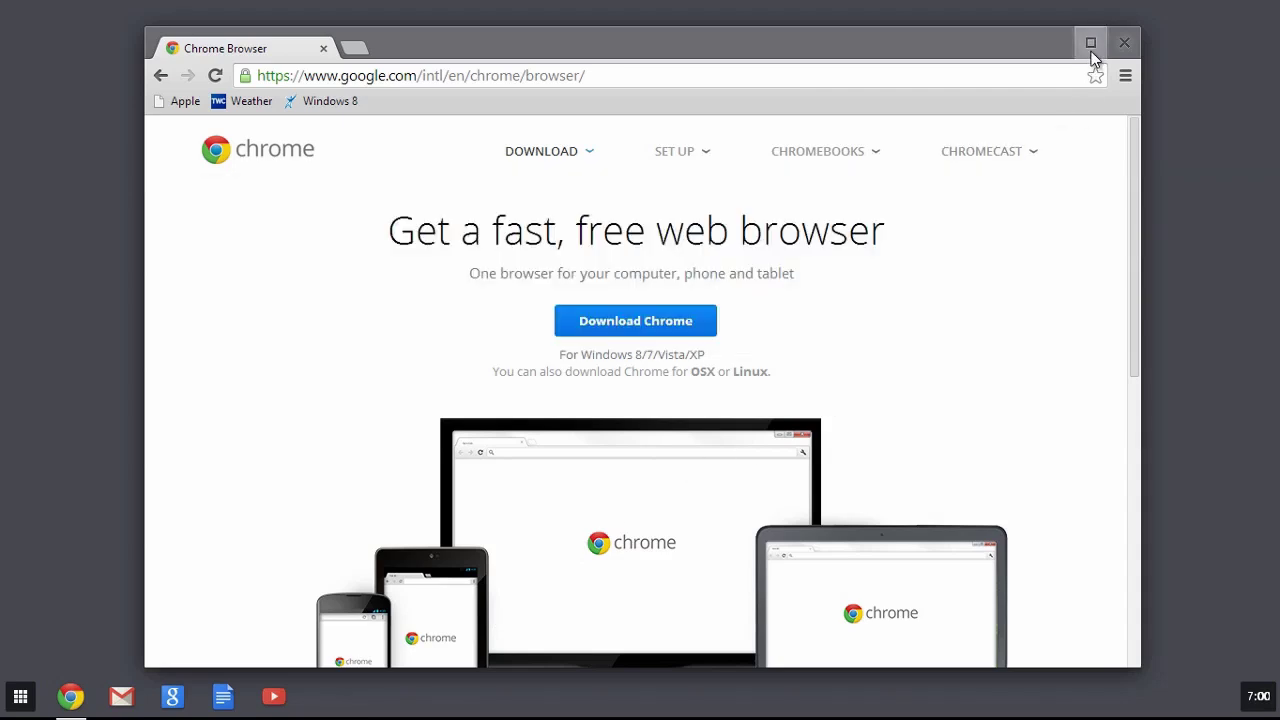
# Step: Open Google Search from the shelf in its own tab, and close that tab
pyautogui.moveTo(1094, 55)
pyautogui.click(174, 697)
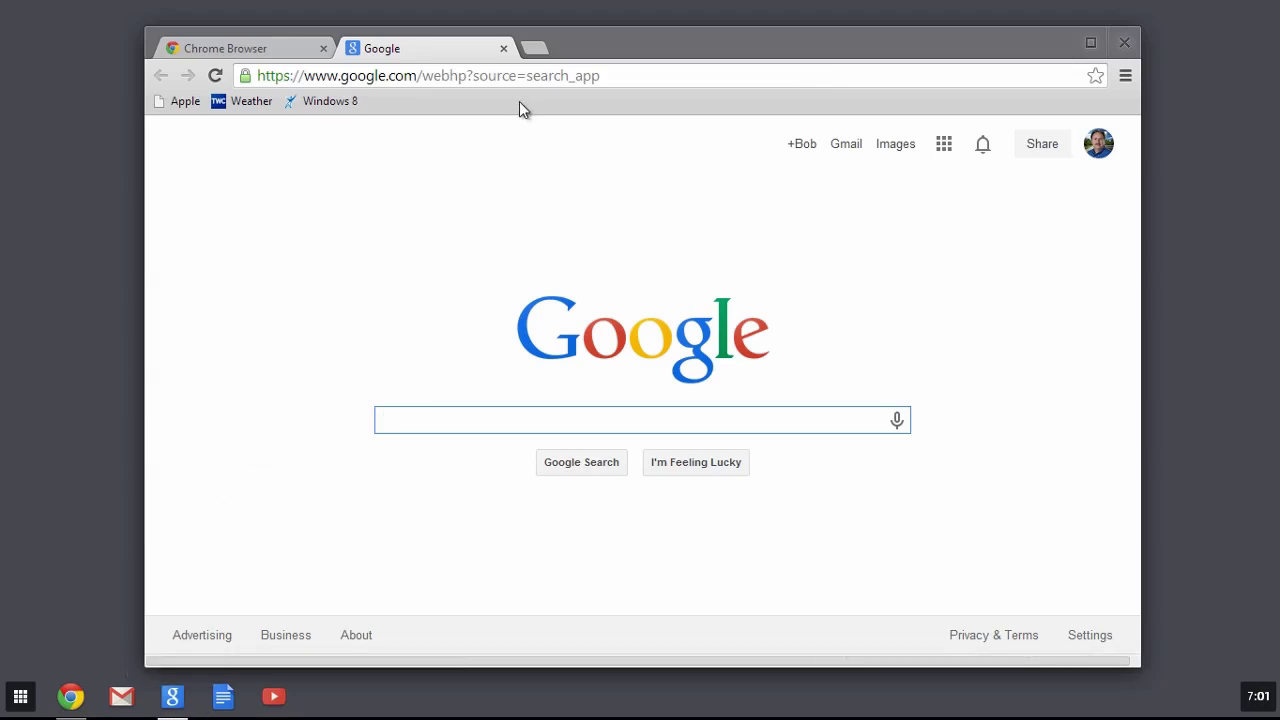
pyautogui.click(504, 49)
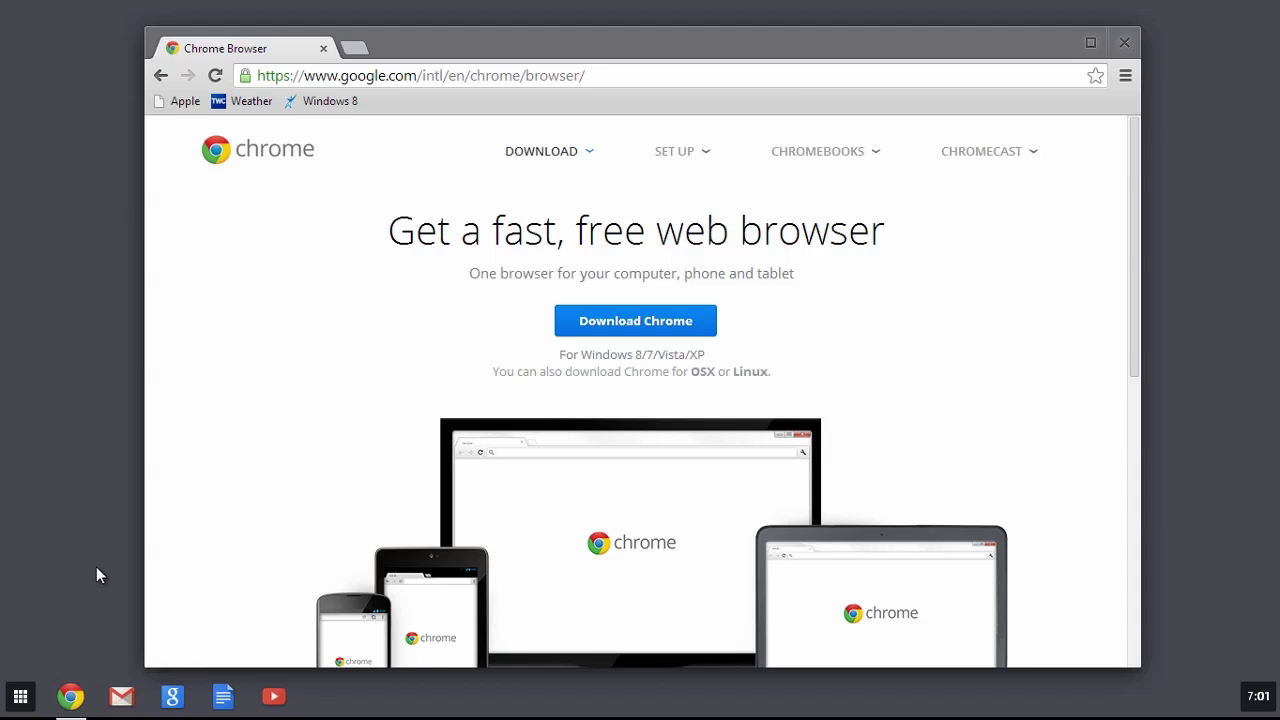
# Step: Create a Google Docs document from the shelf, view the signed-in account details, and enter the text "This is a test document!"
pyautogui.click(223, 697)
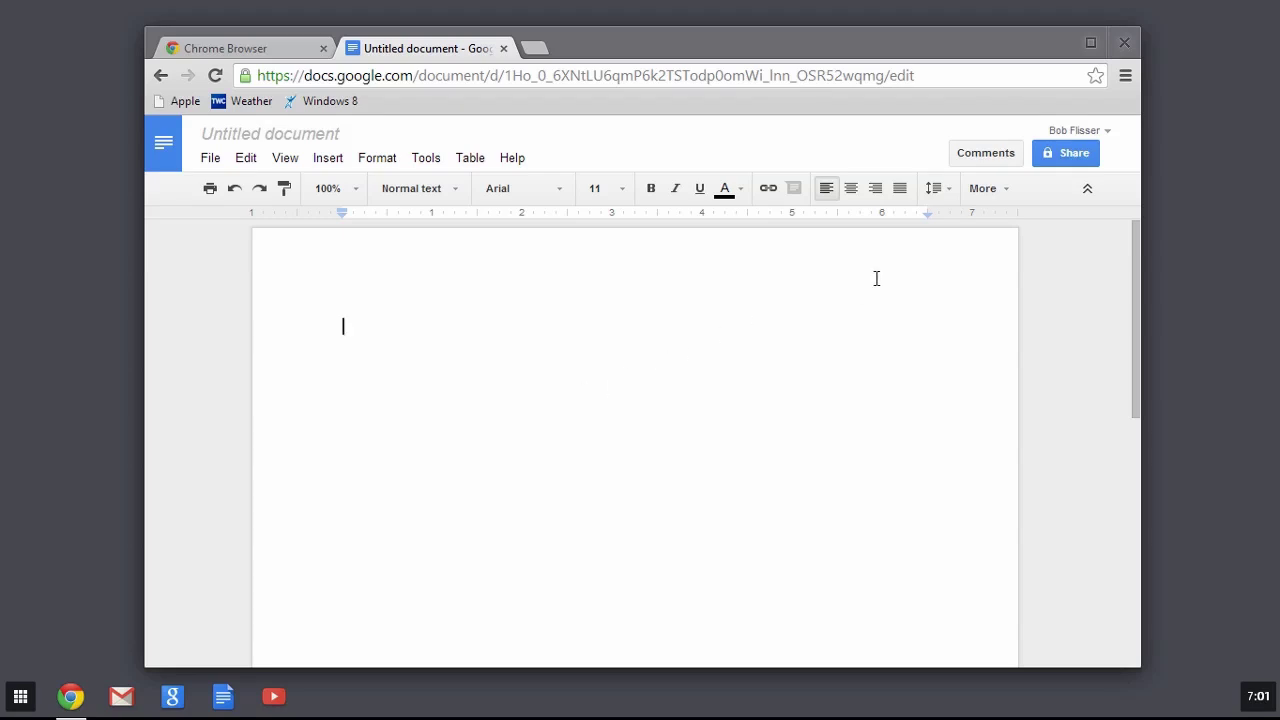
pyautogui.click(1109, 139)
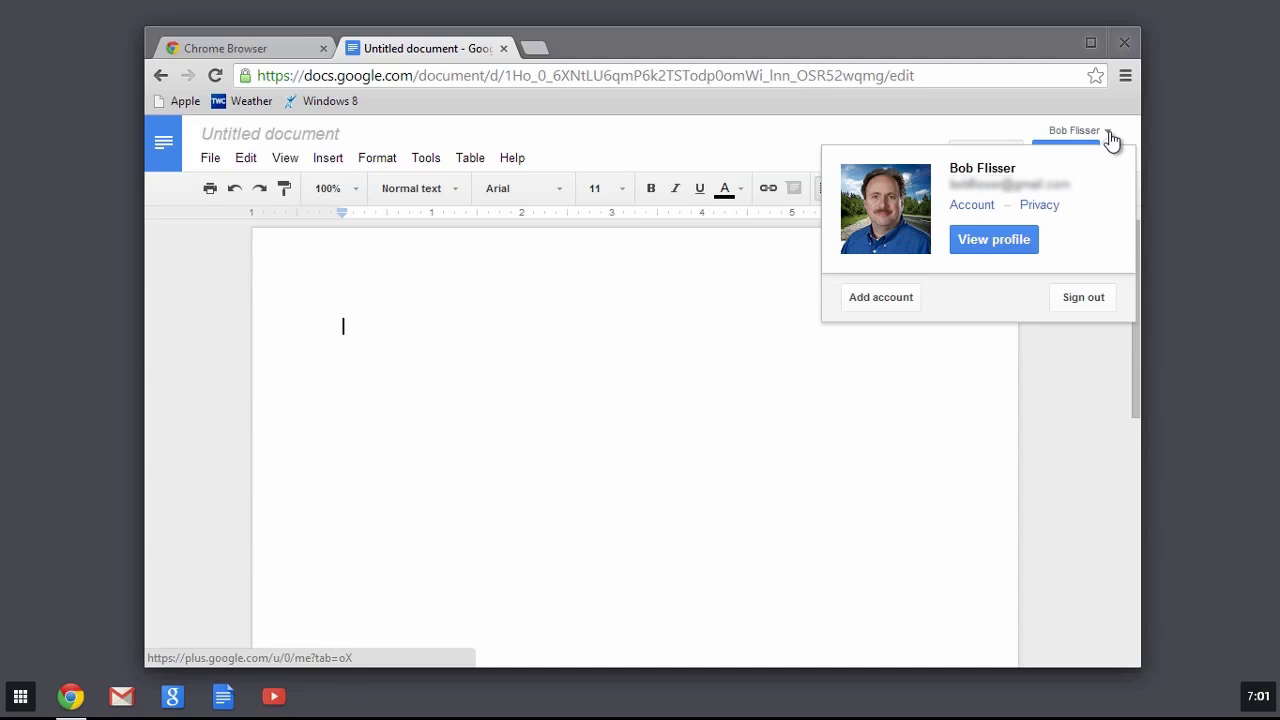
pyautogui.click(1051, 437)
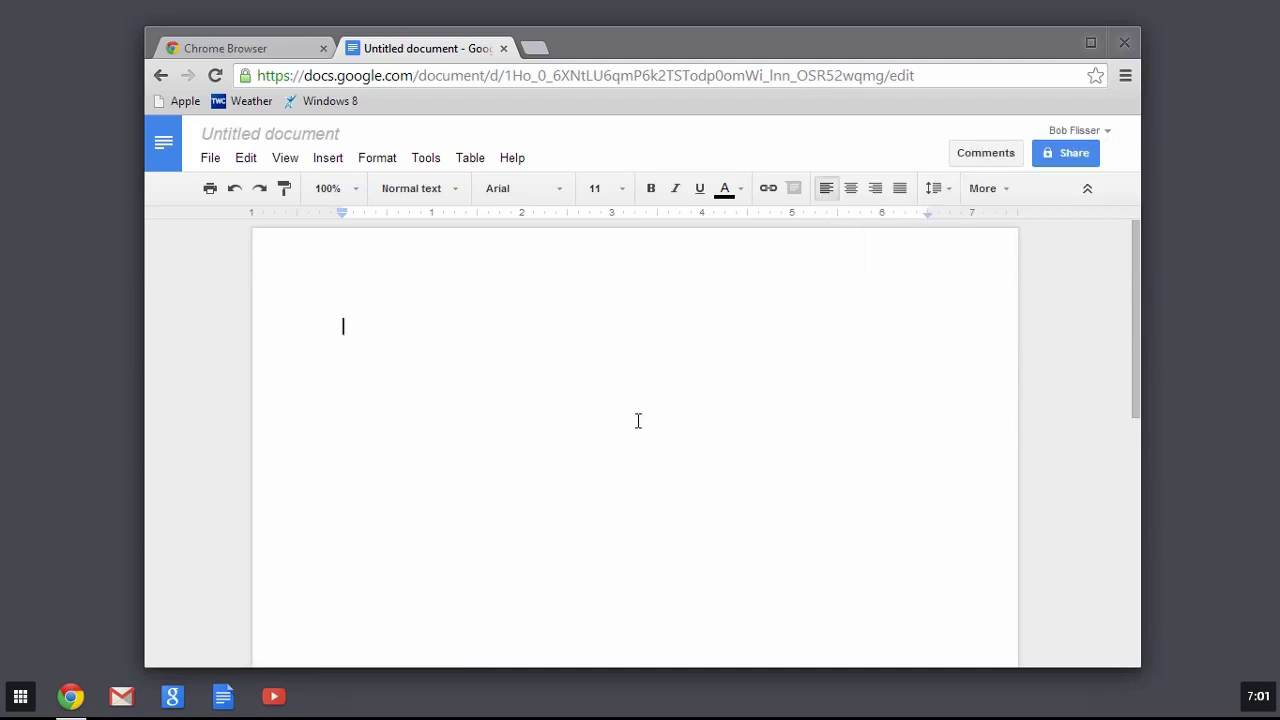
pyautogui.write('This is a test document!')
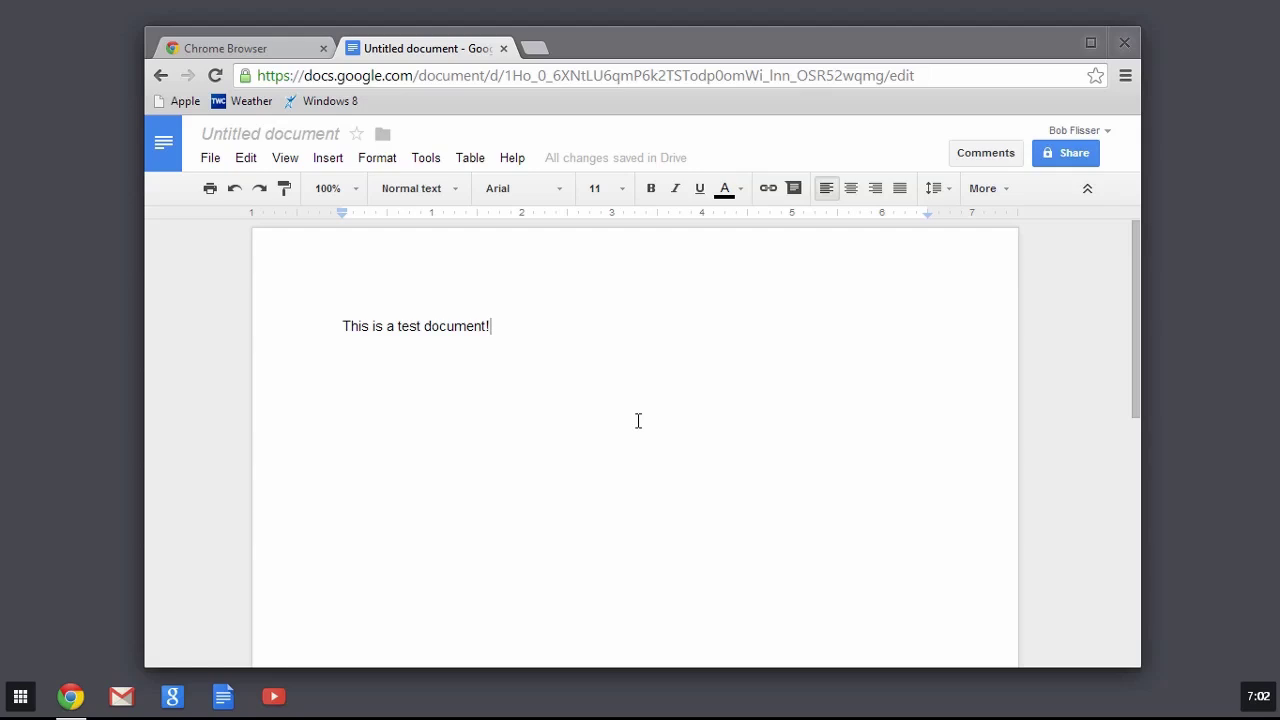
# Step: Open the Google Drive file list from the document to view the saved file, and return to the document
pyautogui.click(165, 150)
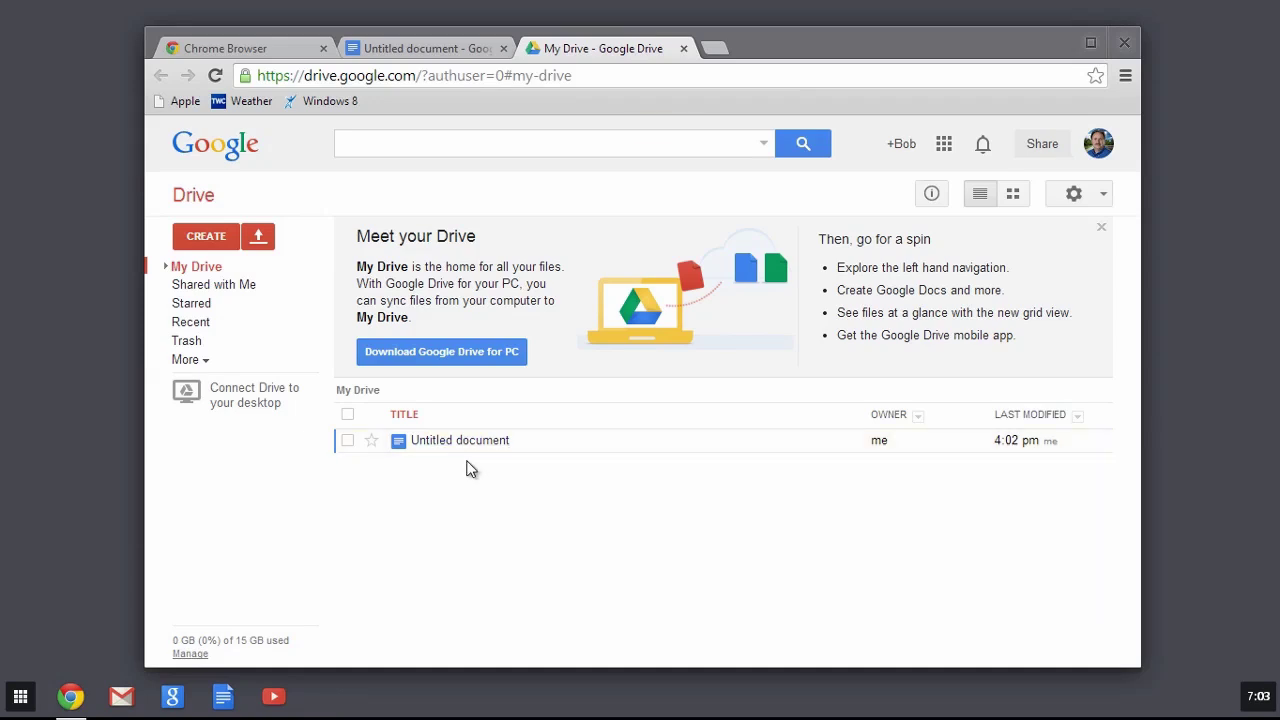
pyautogui.click(428, 49)
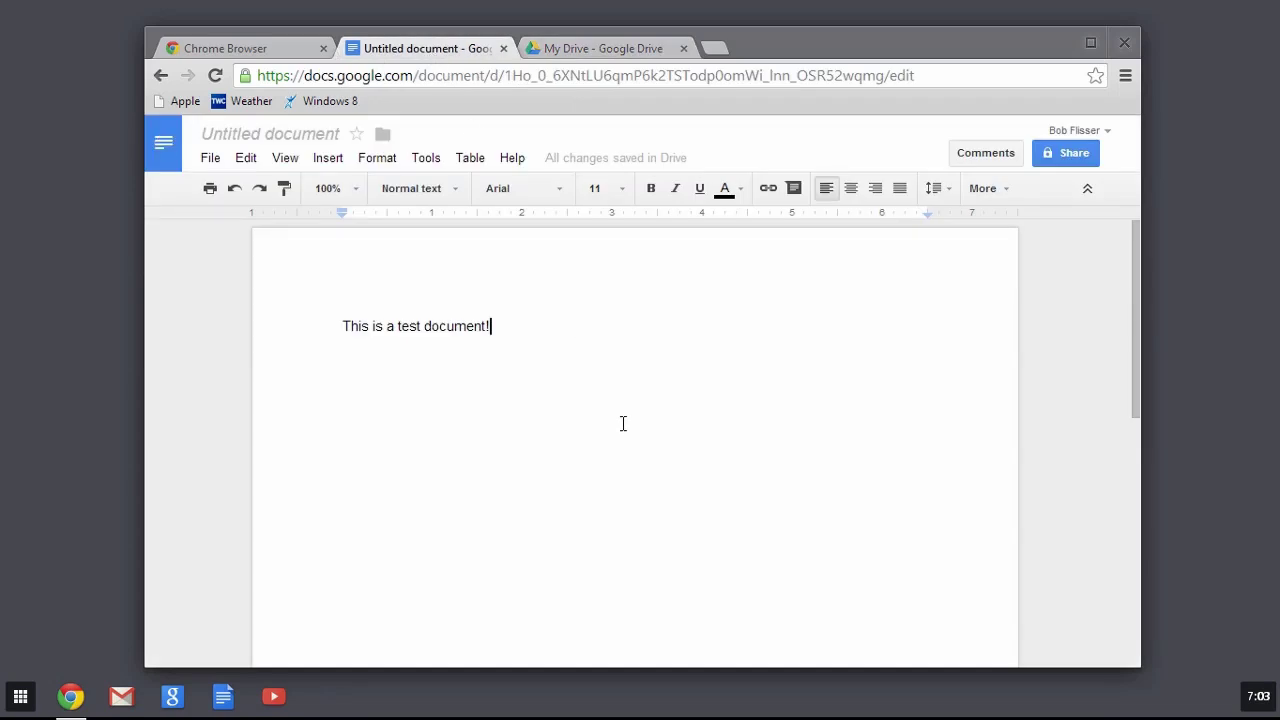
# Step: Rename the document "This is cool stuff", and check the name in the Google Drive list before closing Drive
pyautogui.click(268, 134)
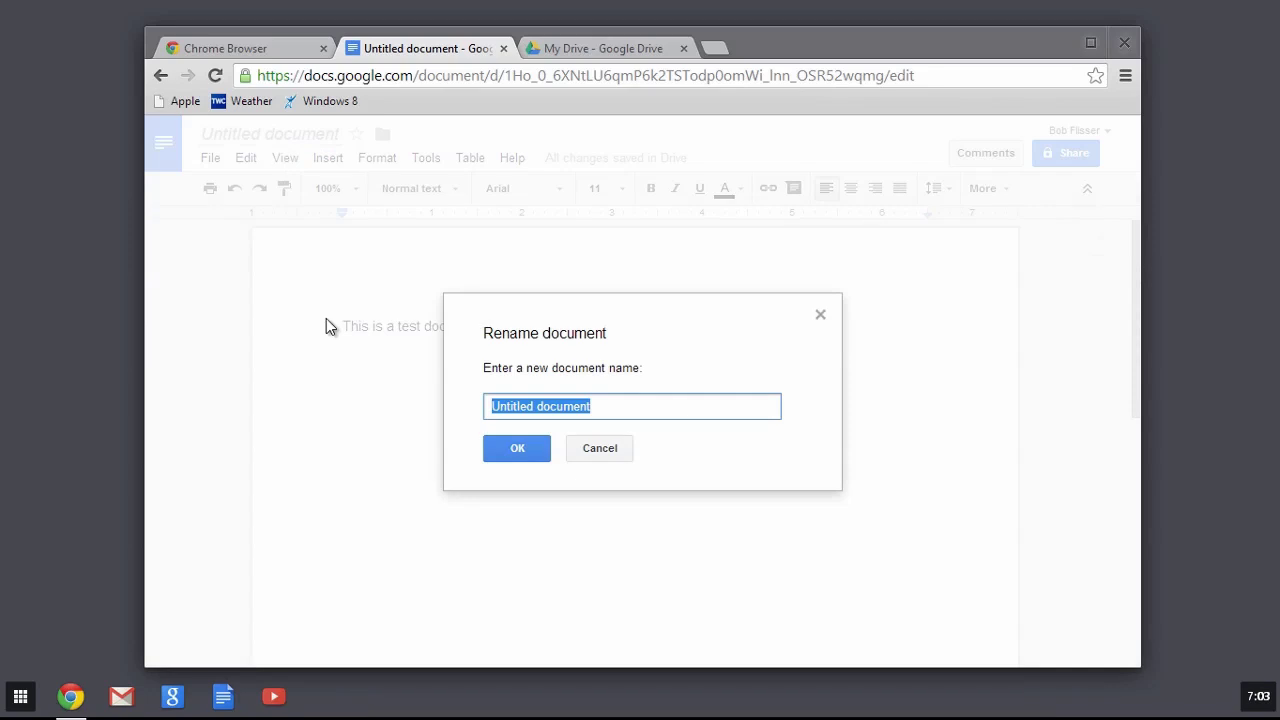
pyautogui.write('This is cool stuff')
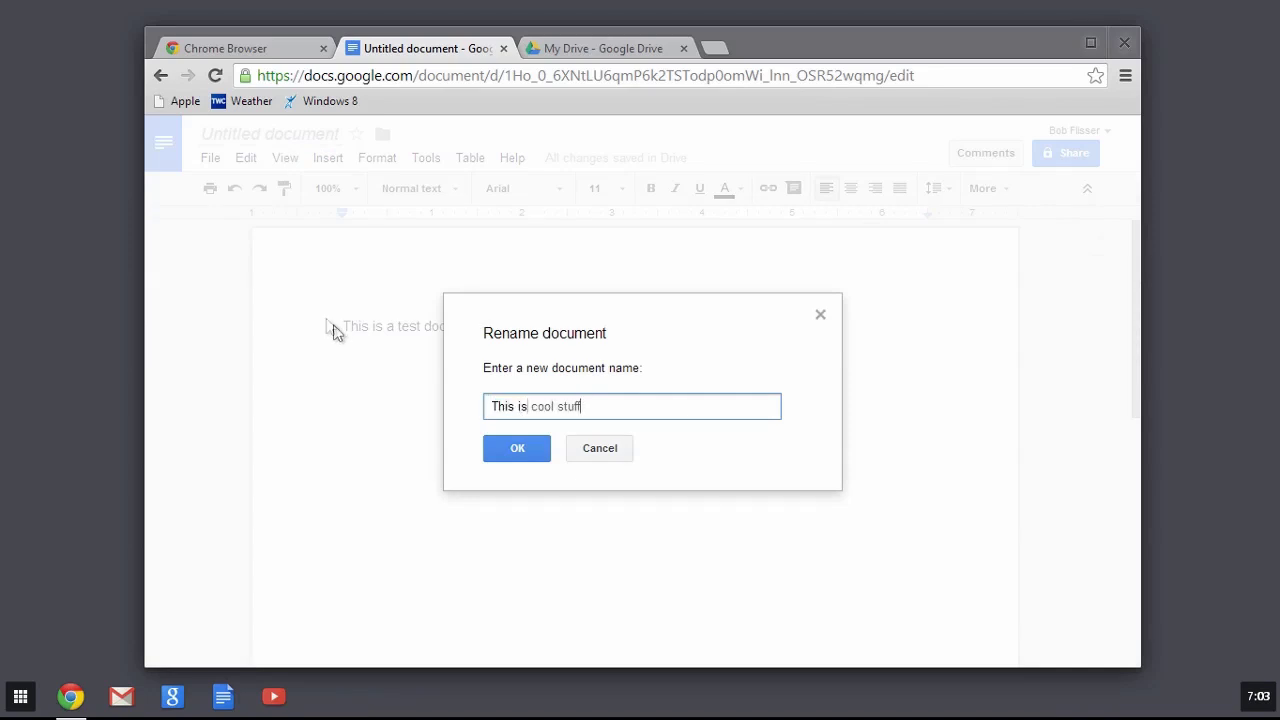
pyautogui.click(512, 446)
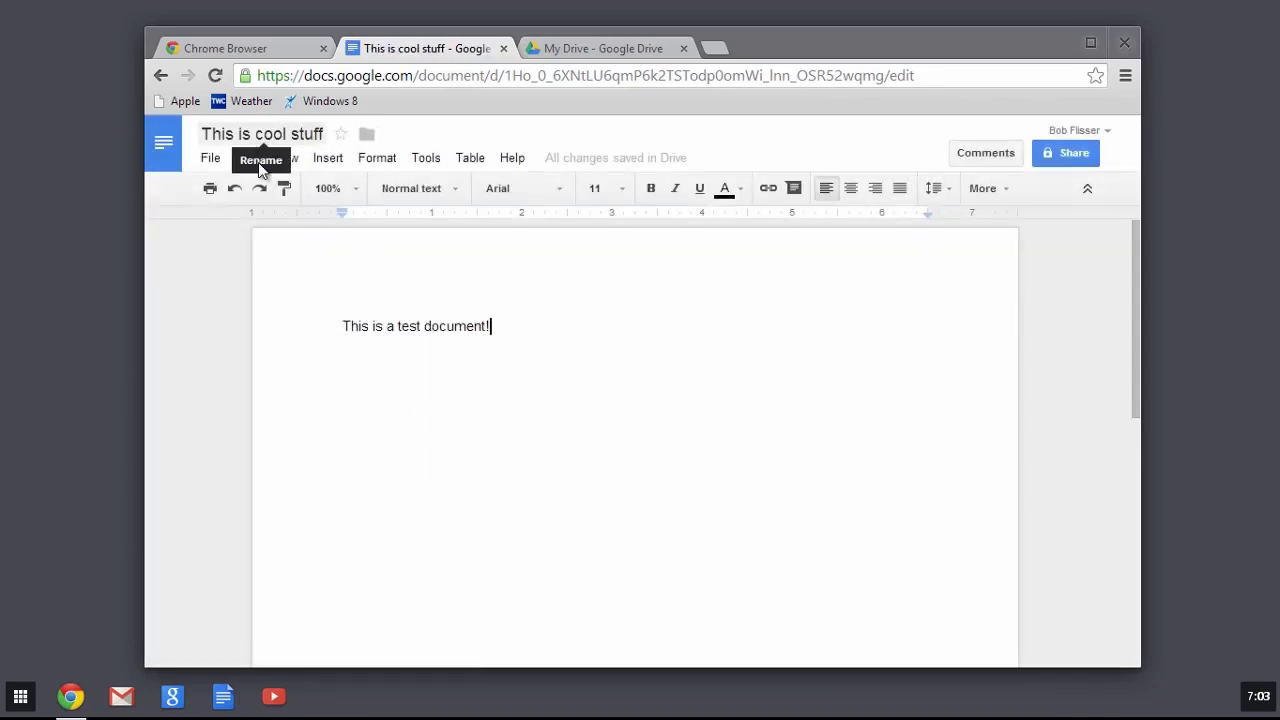
pyautogui.click(592, 48)
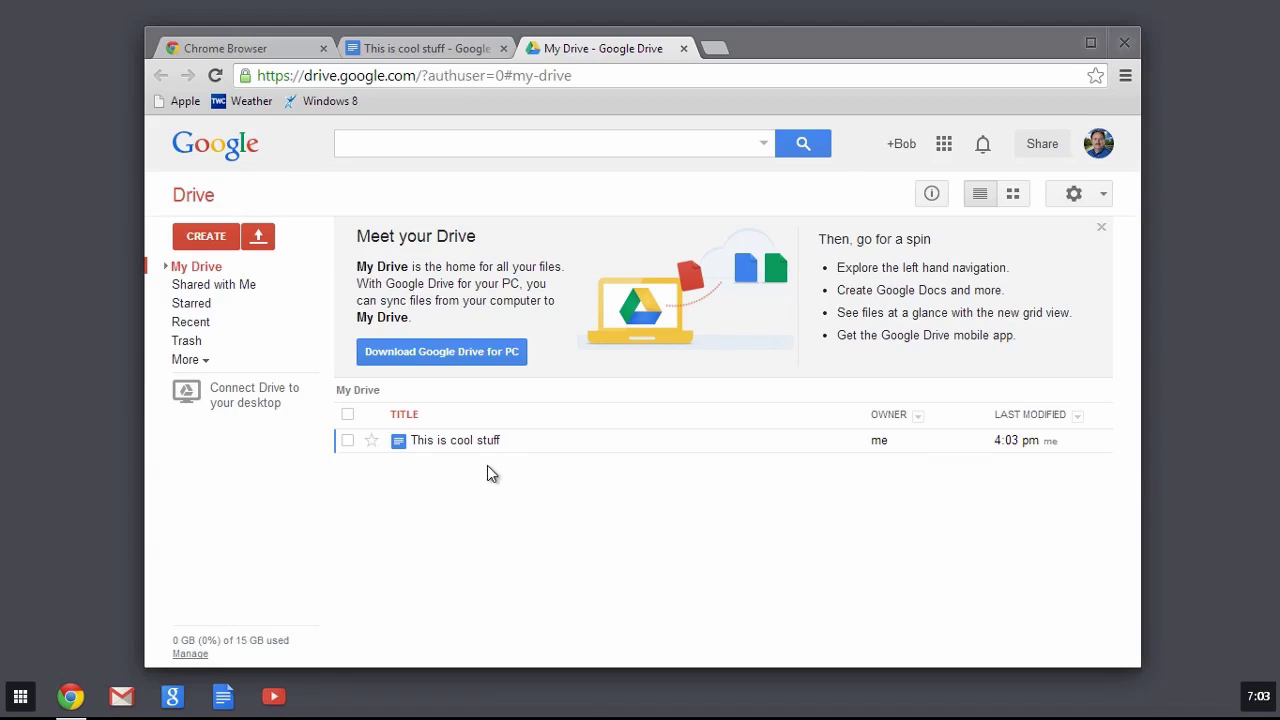
pyautogui.click(682, 48)
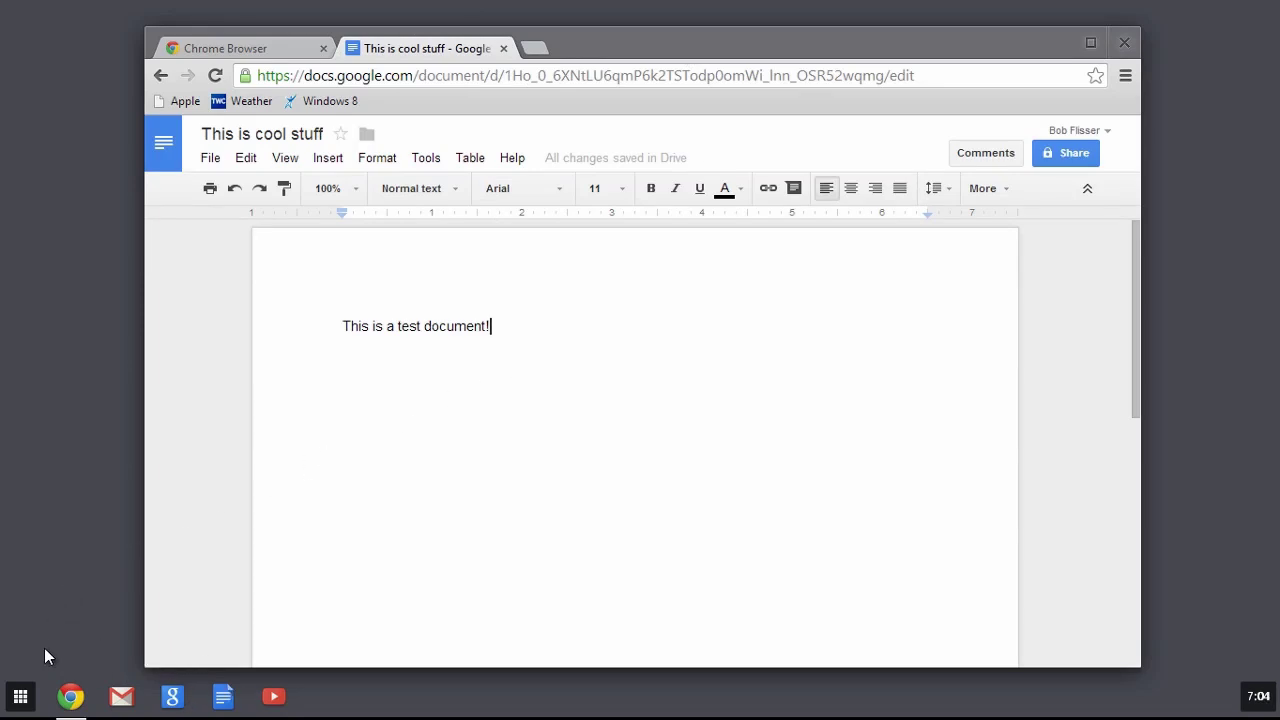
# Step: Pin the Dropbox app from the app launcher to the shelf, and unpin it again
pyautogui.click(20, 696)
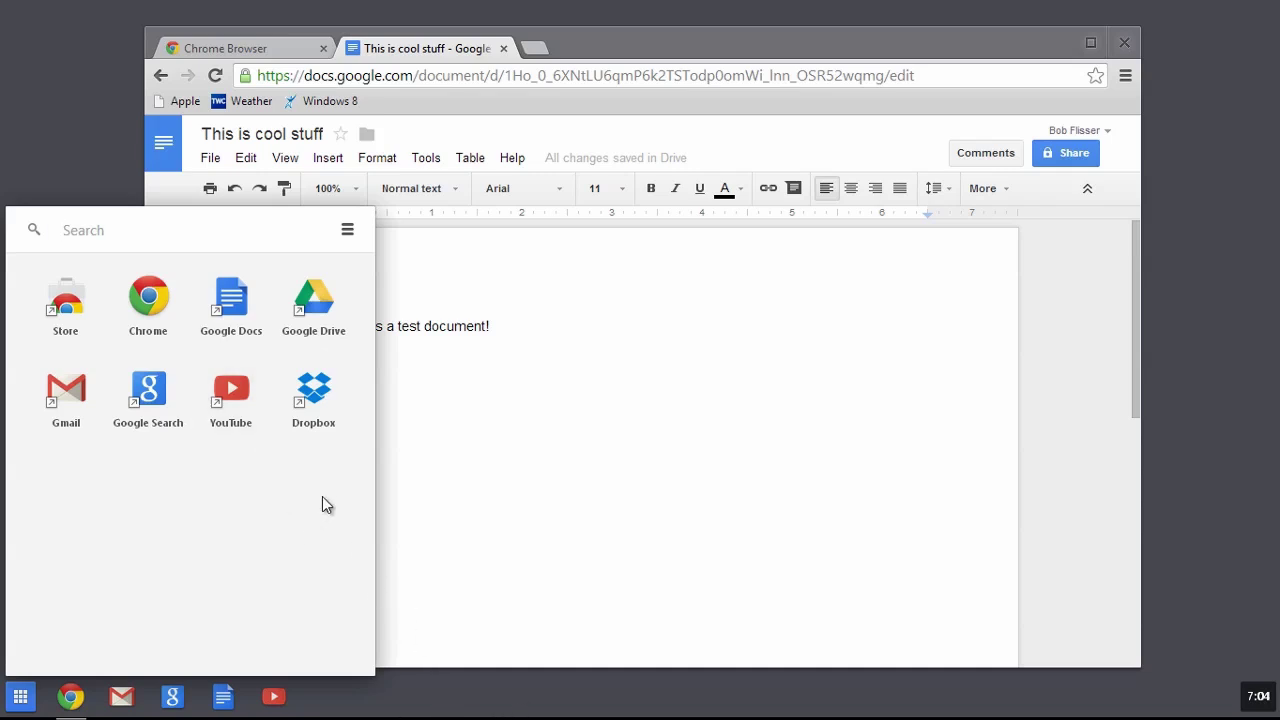
pyautogui.rightClick(326, 405)
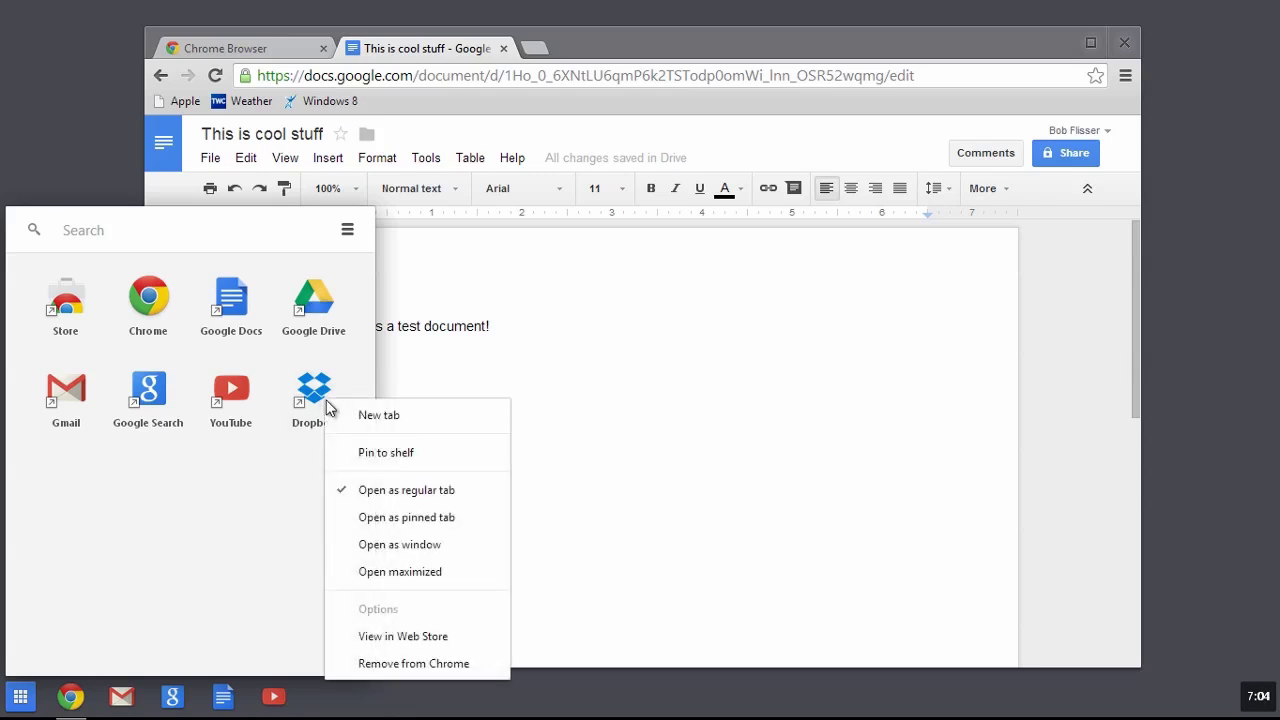
pyautogui.click(420, 453)
pyautogui.click(563, 555)
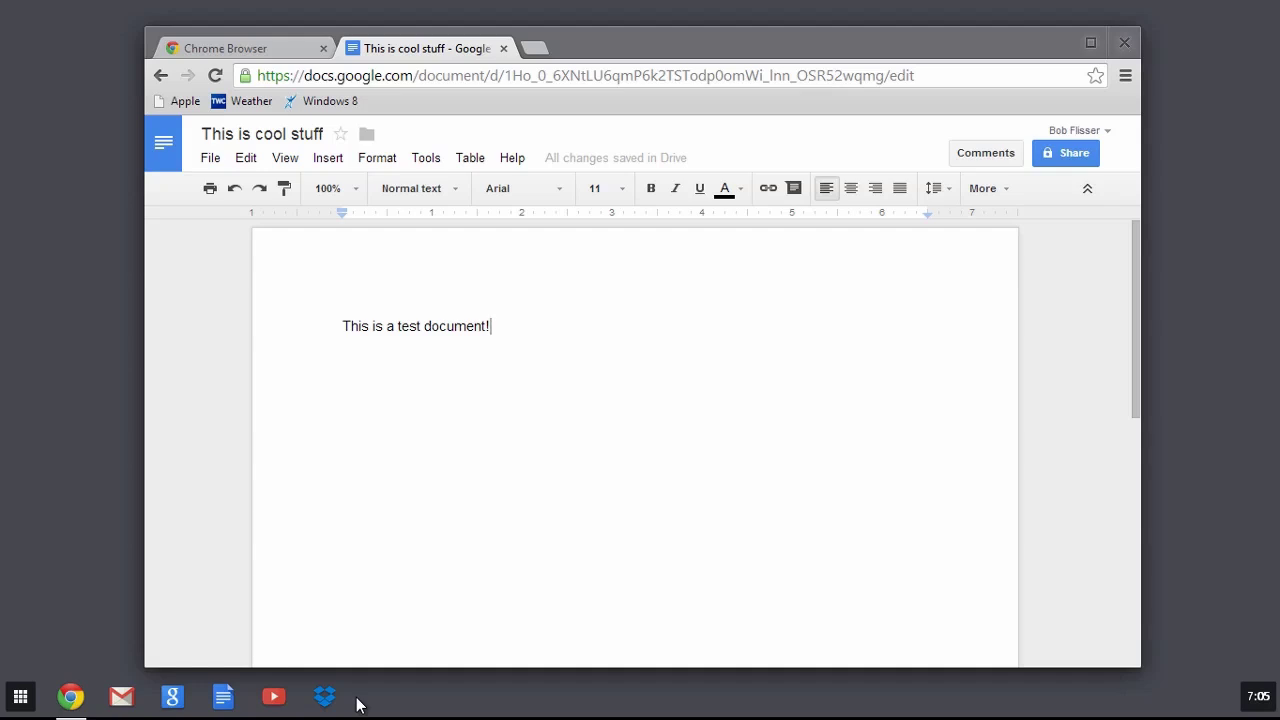
pyautogui.rightClick(326, 693)
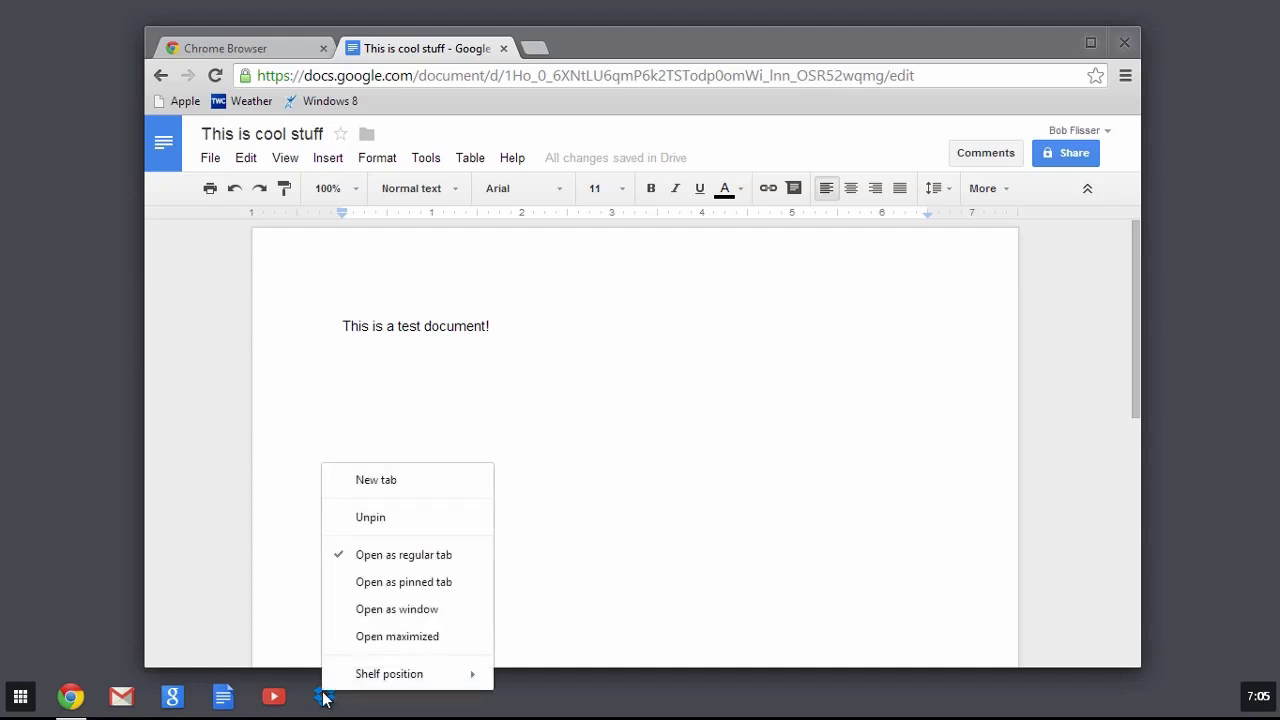
pyautogui.click(389, 518)
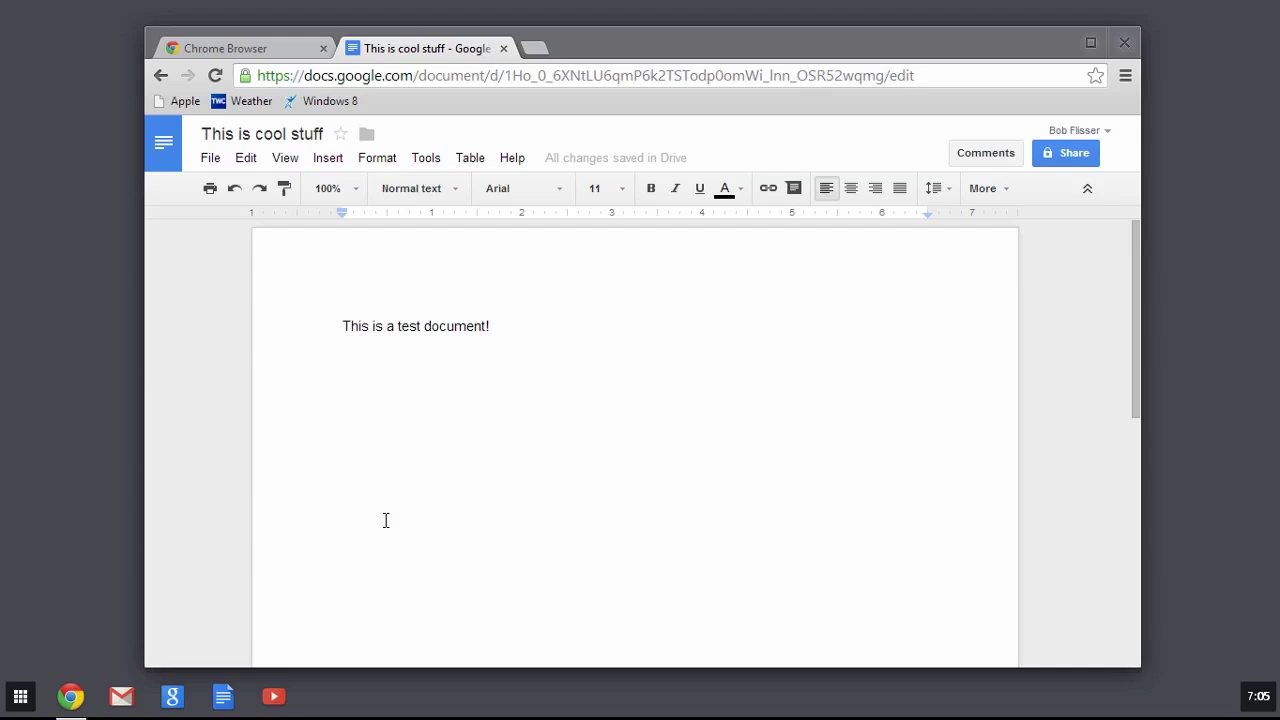
# Step: Search the app launcher for "google+", add the Google+ app to Chrome, and view the new app's options without changing any
pyautogui.click(22, 696)
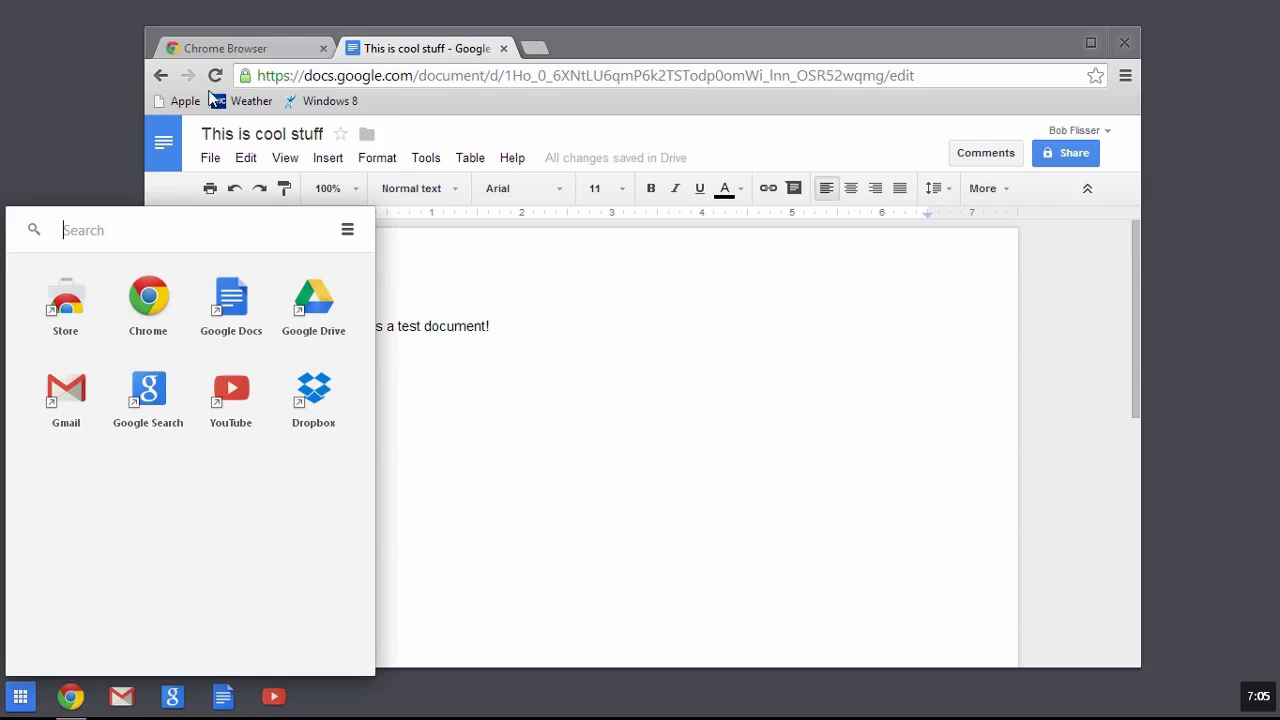
pyautogui.click(837, 367)
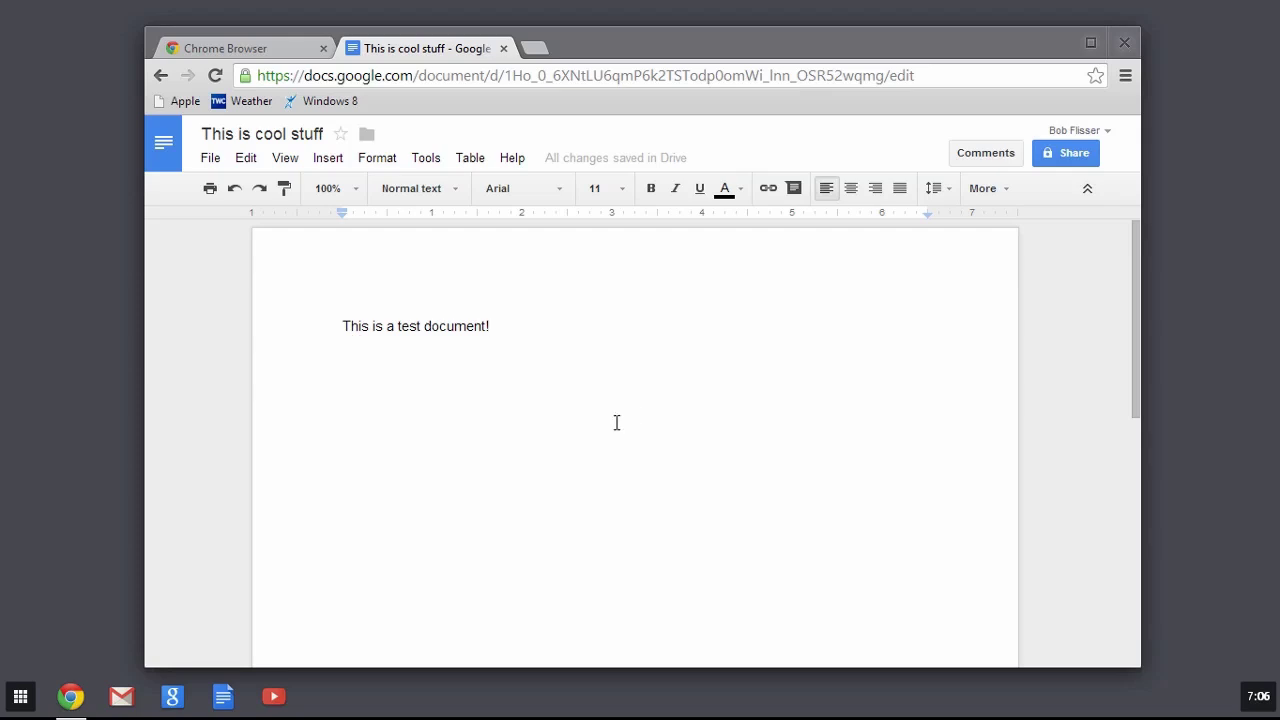
pyautogui.click(26, 692)
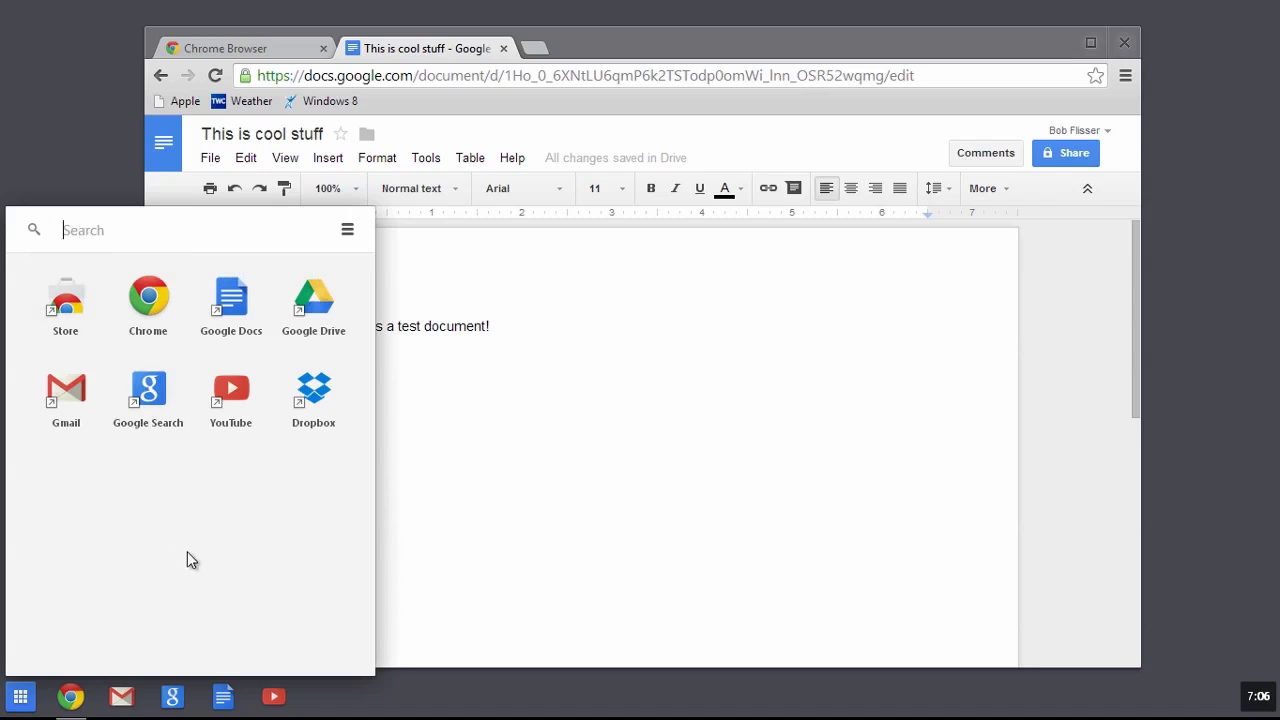
pyautogui.write('google+')
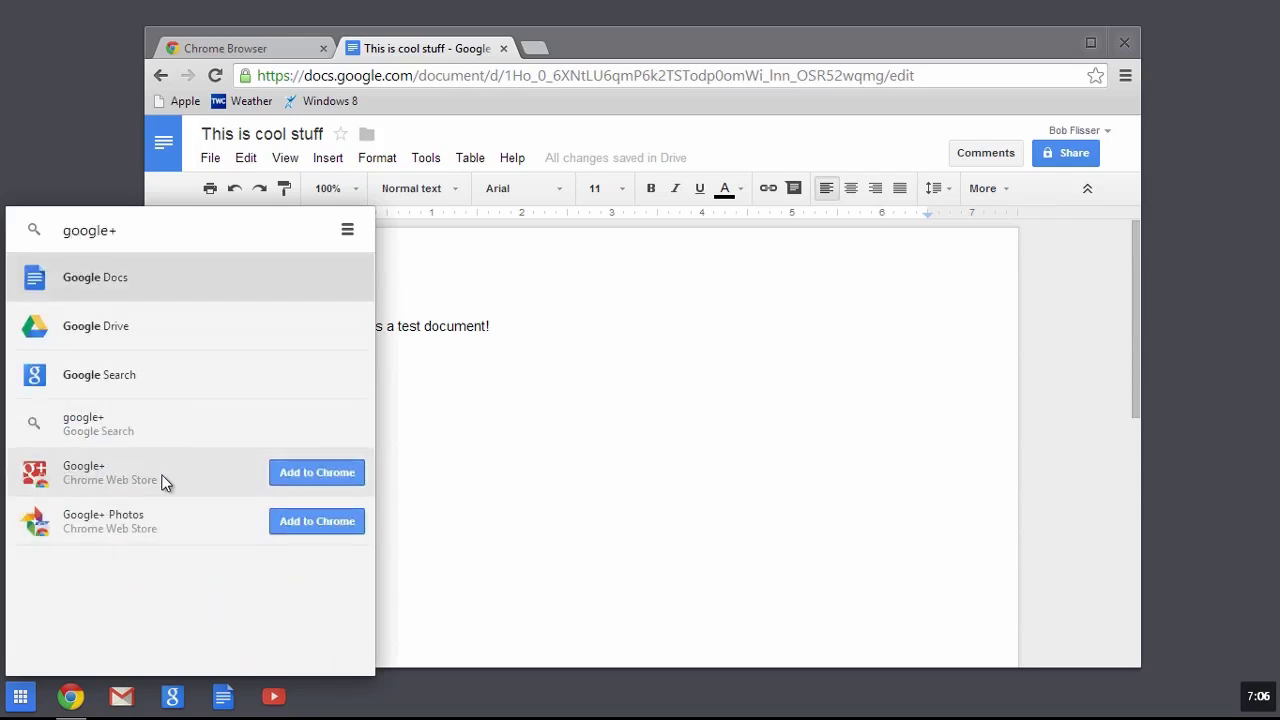
pyautogui.click(303, 478)
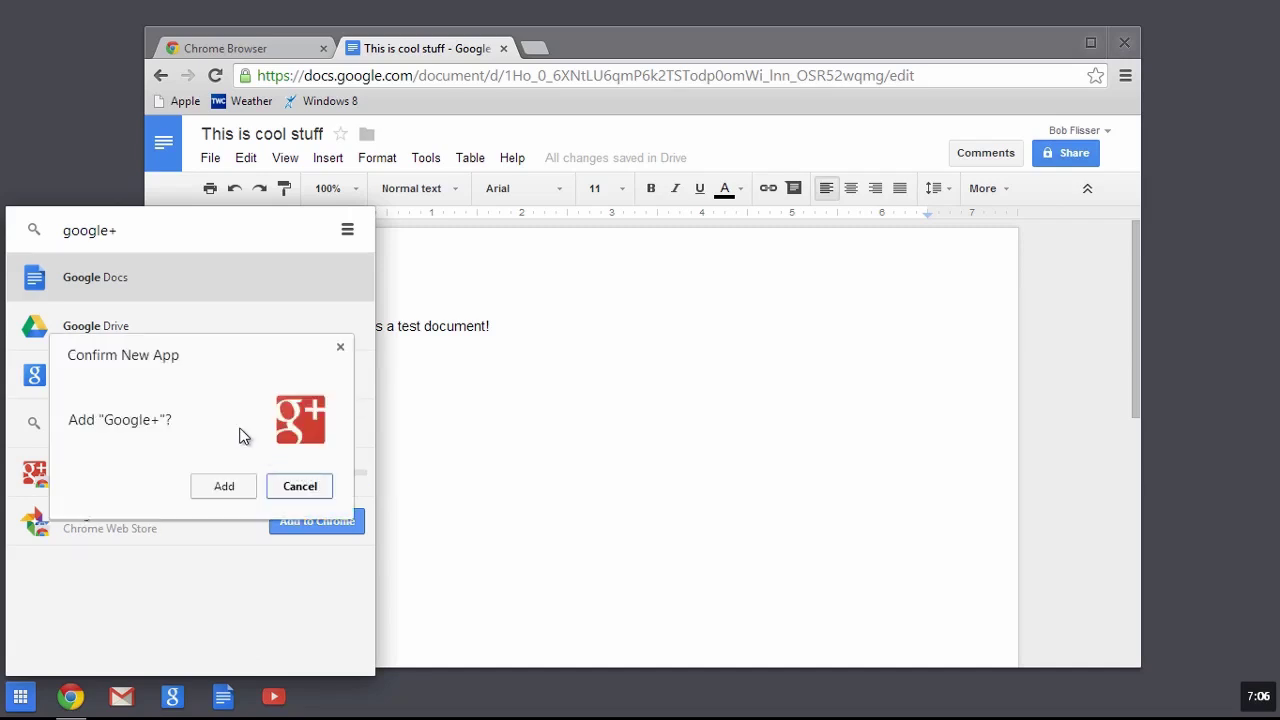
pyautogui.click(228, 486)
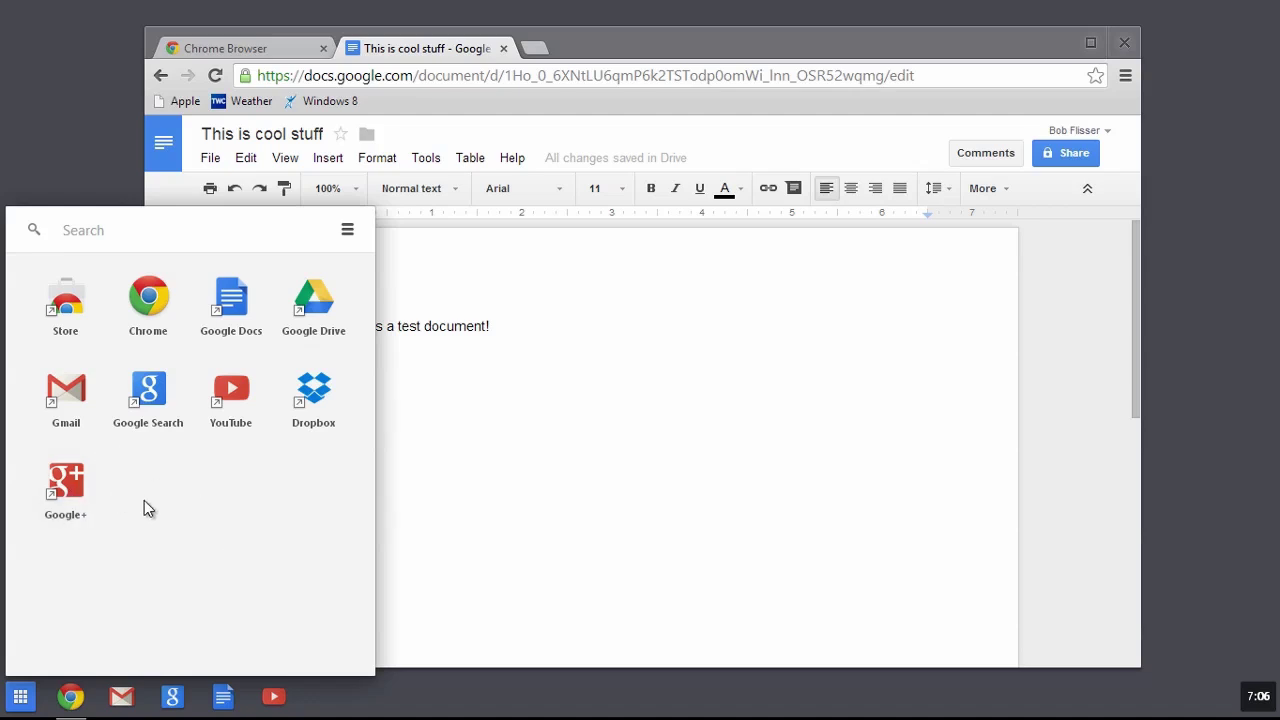
pyautogui.rightClick(77, 488)
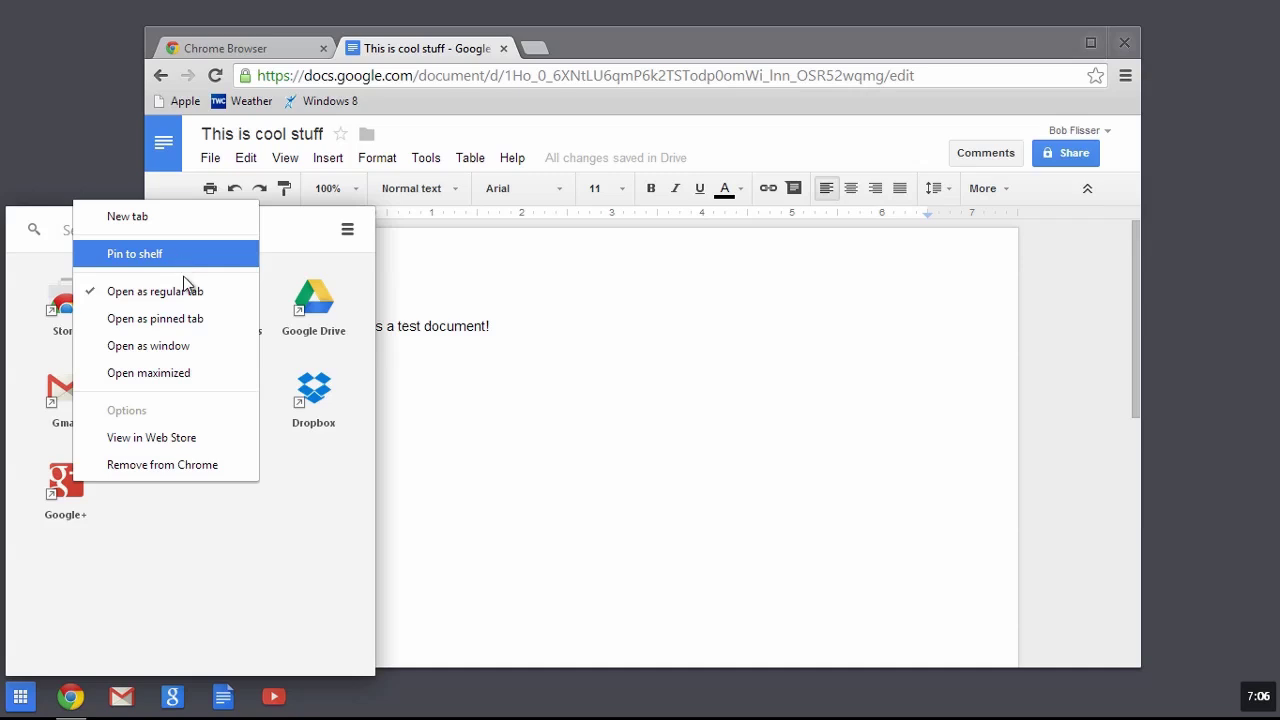
pyautogui.click(290, 552)
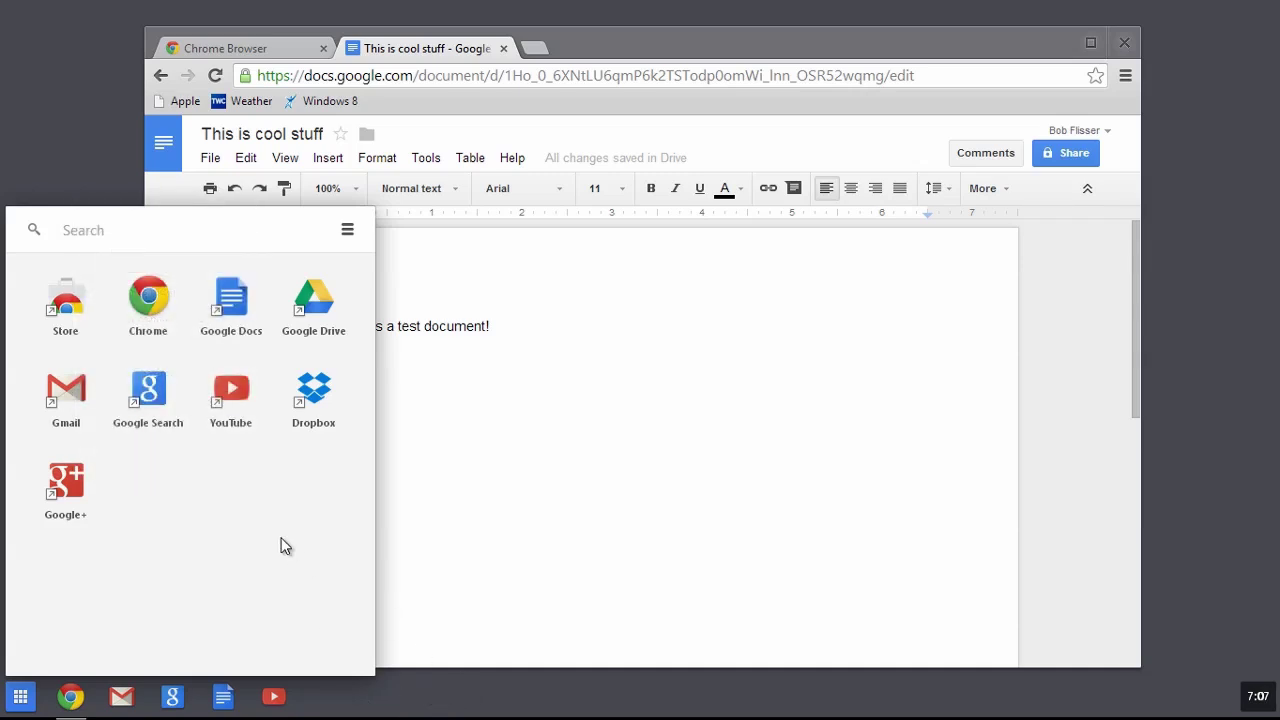
# Step: Open the Chrome Web Store from the app launcher, browse the Apps and Popular listings, and close the store
pyautogui.click(68, 312)
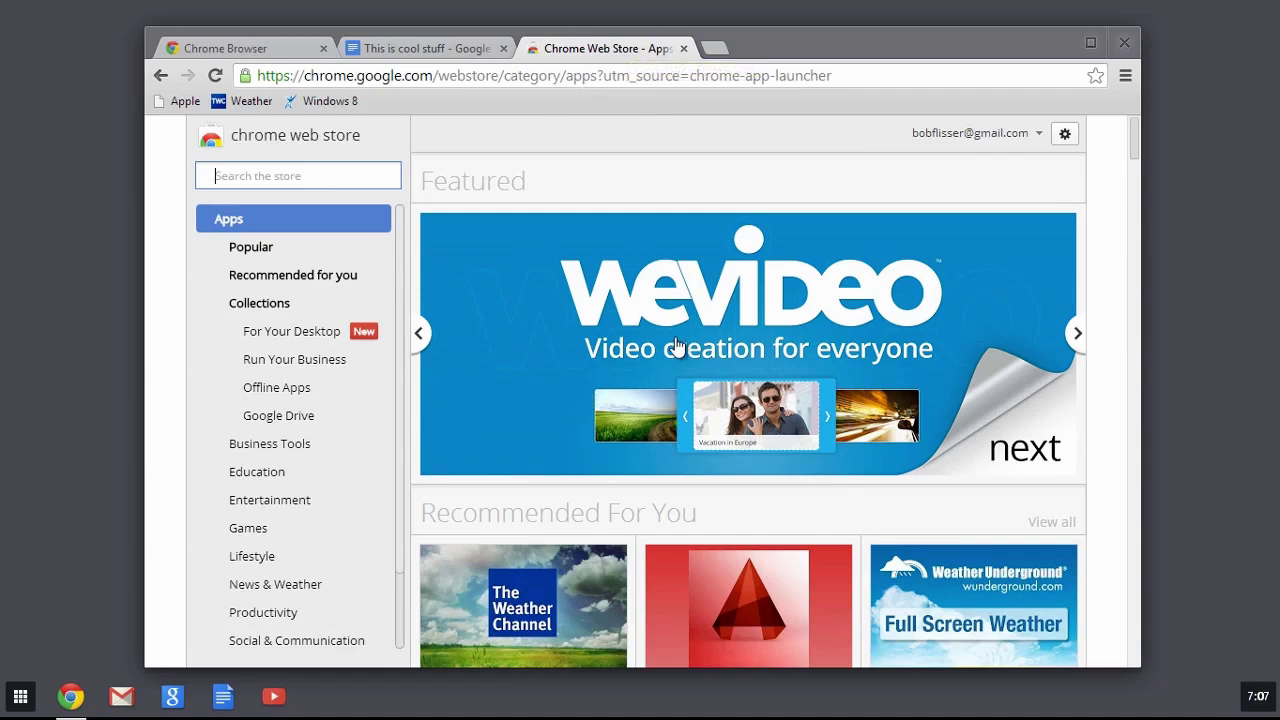
pyautogui.scroll(-5, 728, 467)
pyautogui.scroll(-7, 670, 460)
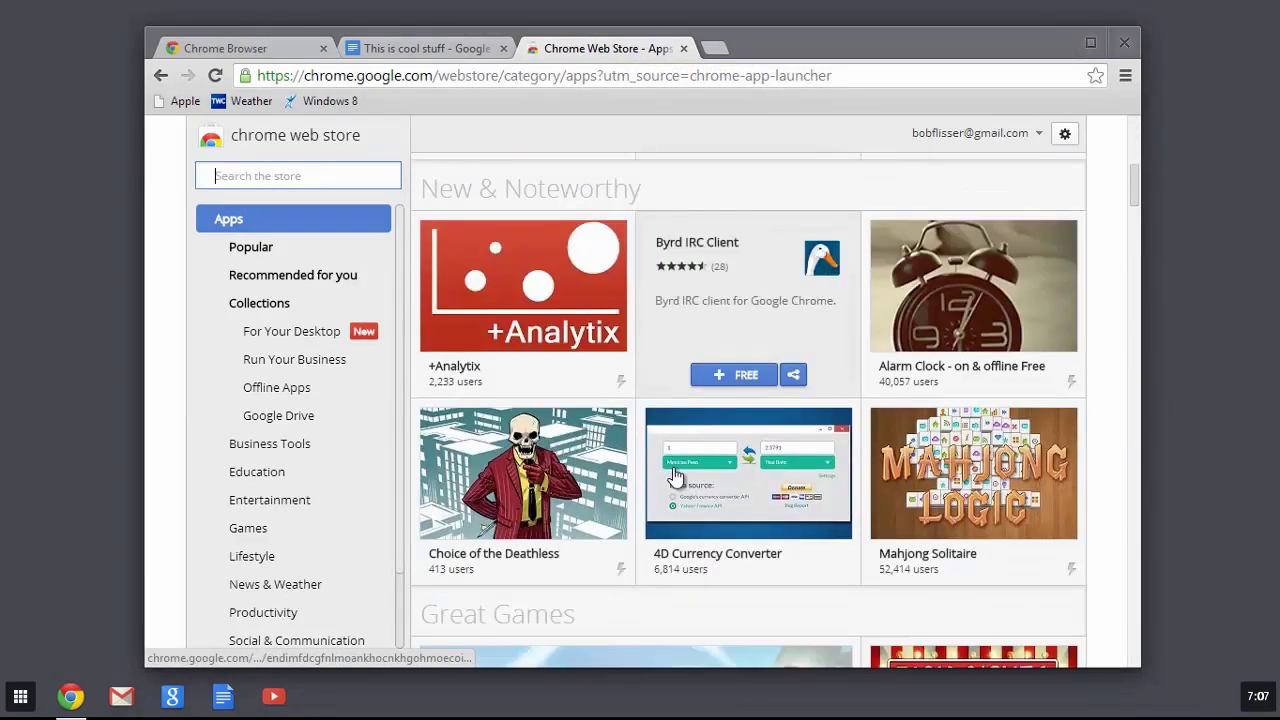
pyautogui.scroll(-9, 677, 471)
pyautogui.scroll(5, 677, 460)
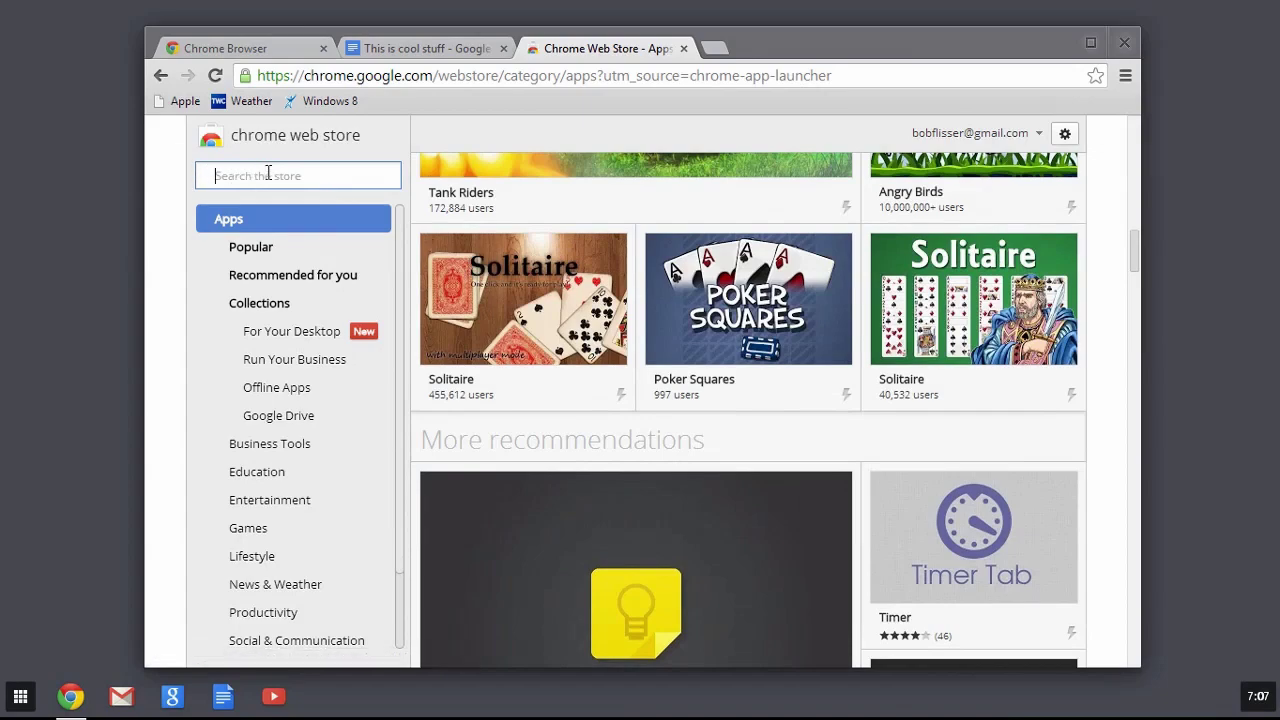
pyautogui.click(252, 248)
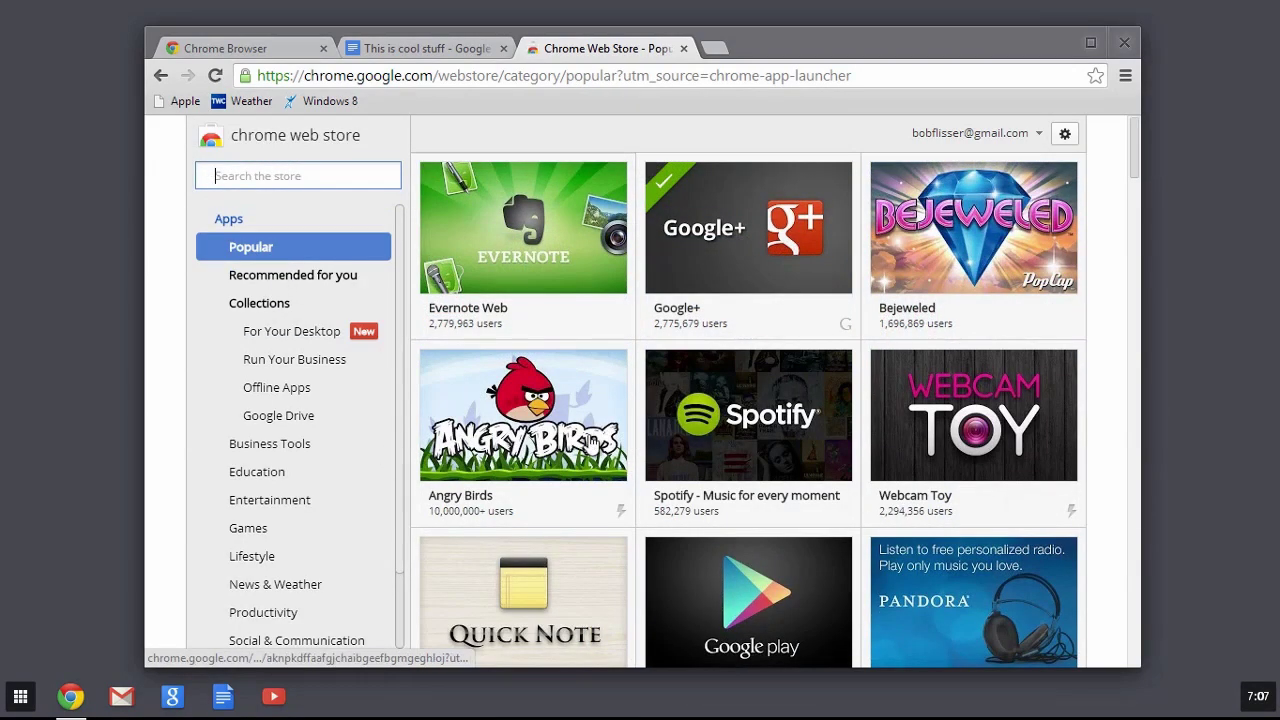
pyautogui.scroll(-2, 745, 478)
pyautogui.scroll(2, 735, 477)
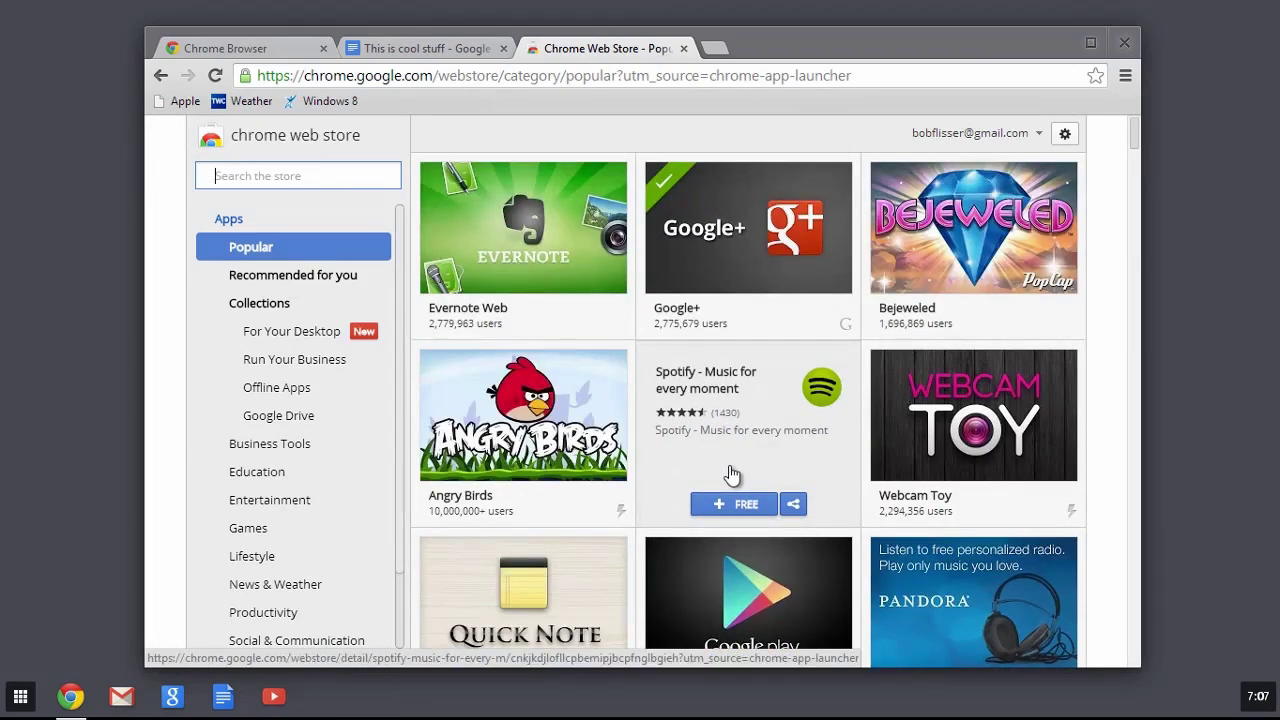
pyautogui.click(684, 49)
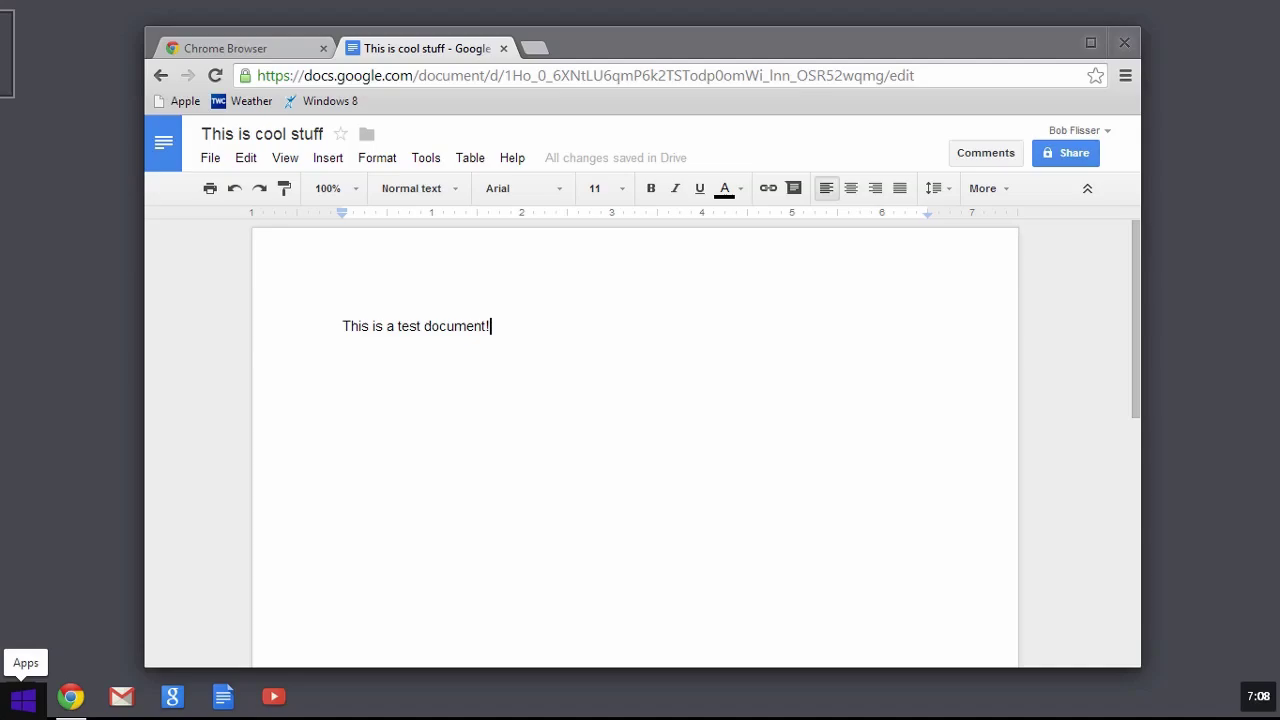
# Step: Go from Chrome to the Windows Start screen, and return to the document through the recent-app thumbnail
pyautogui.click(24, 698)
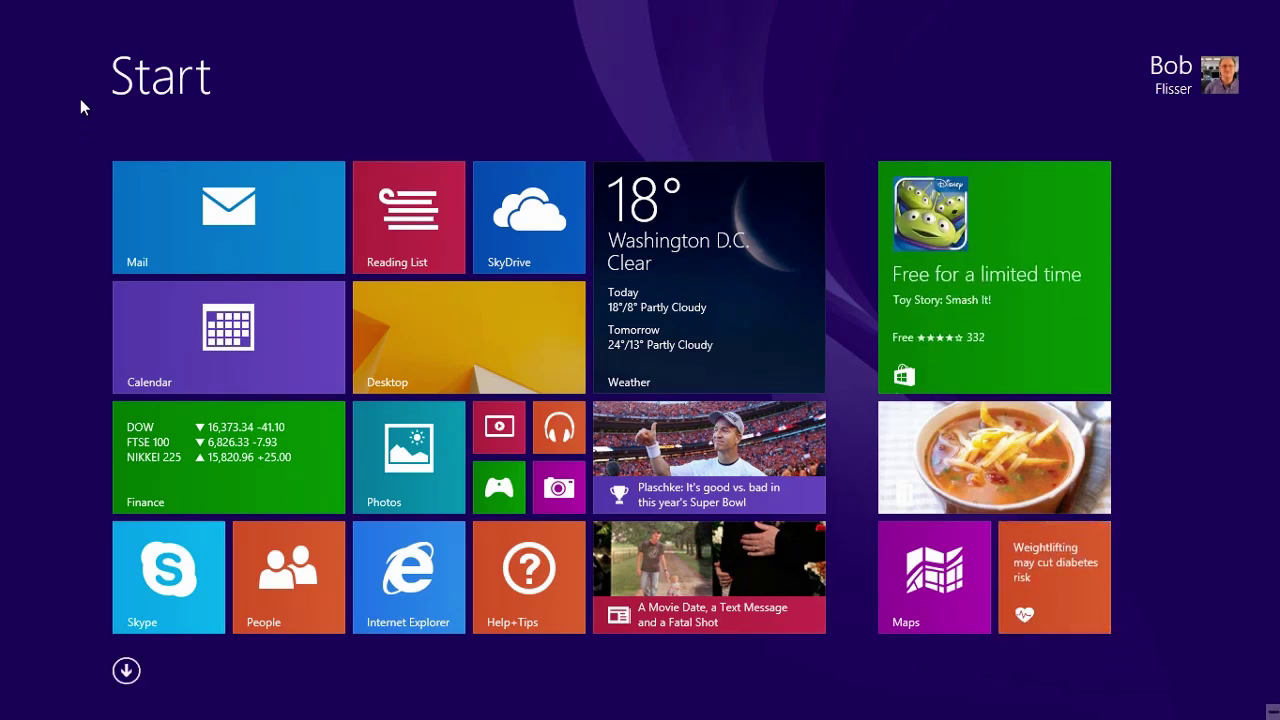
pyautogui.moveTo(2, 6)
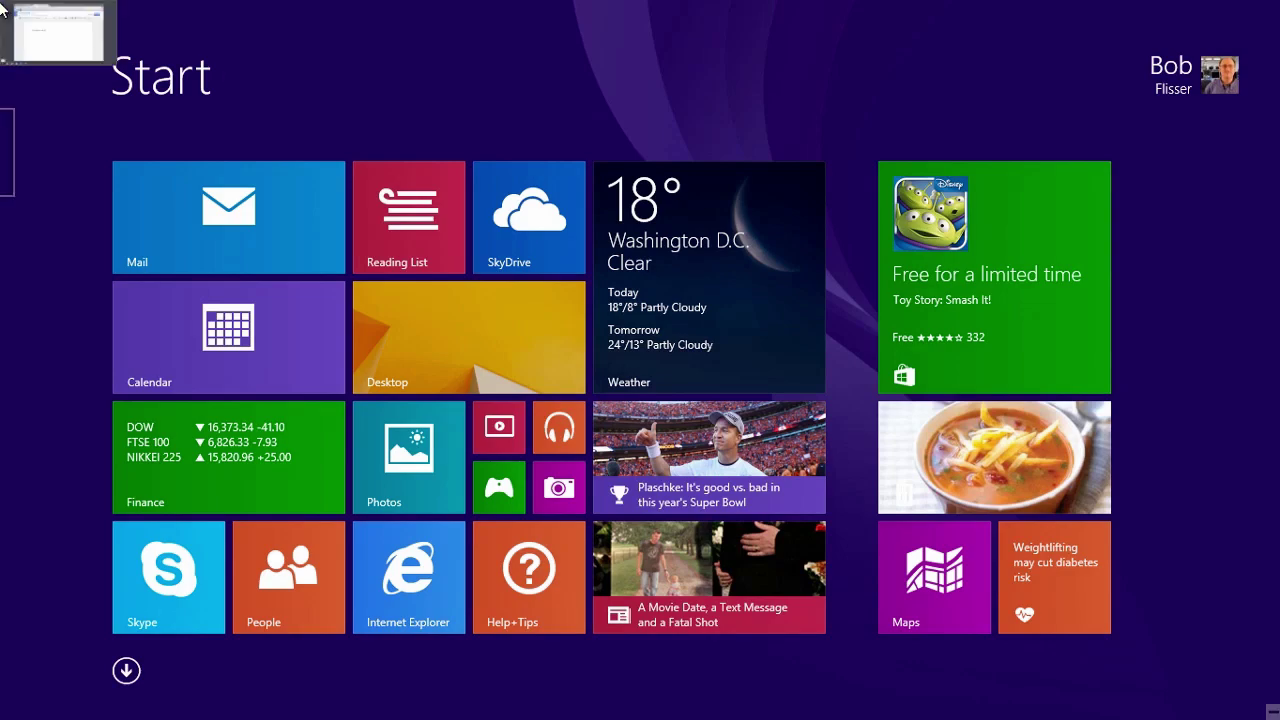
pyautogui.click(8, 12)
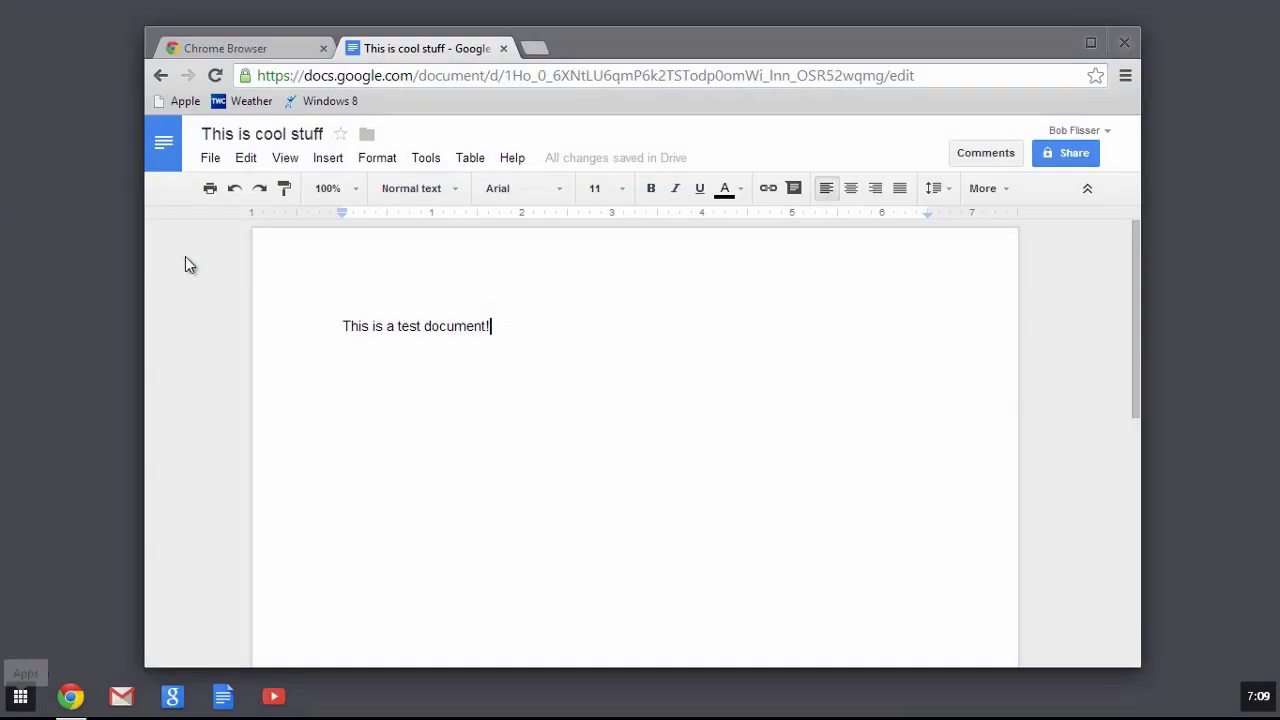
# Step: Go to the Start screen, switch to the Desktop from the list of running apps, and cycle between the open apps back to Chrome
pyautogui.moveTo(2, 716)
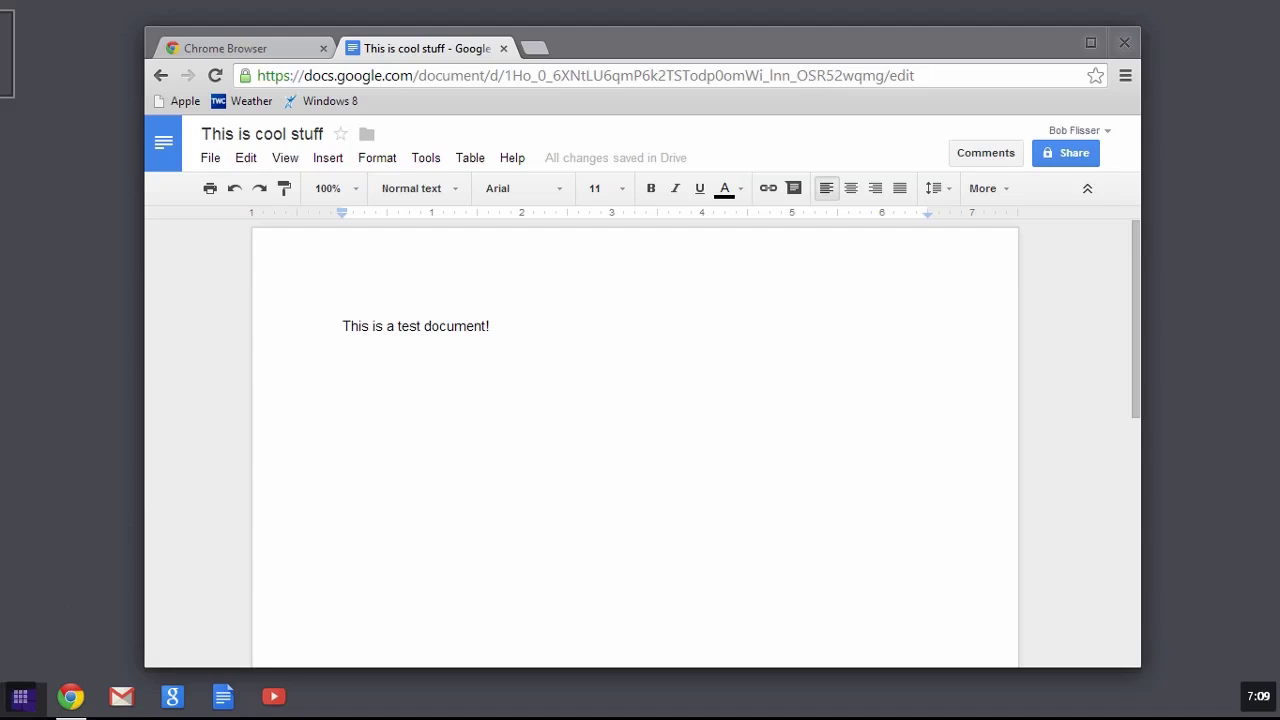
pyautogui.click(4, 714)
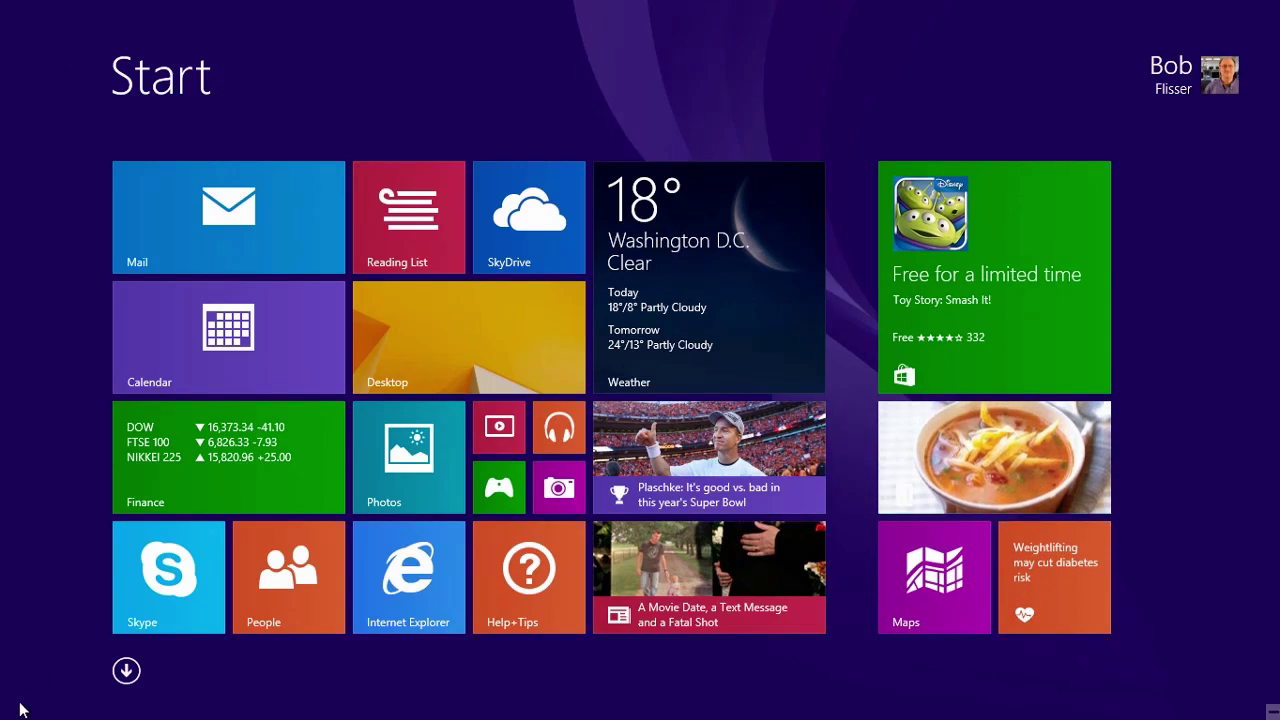
pyautogui.moveTo(25, 488)
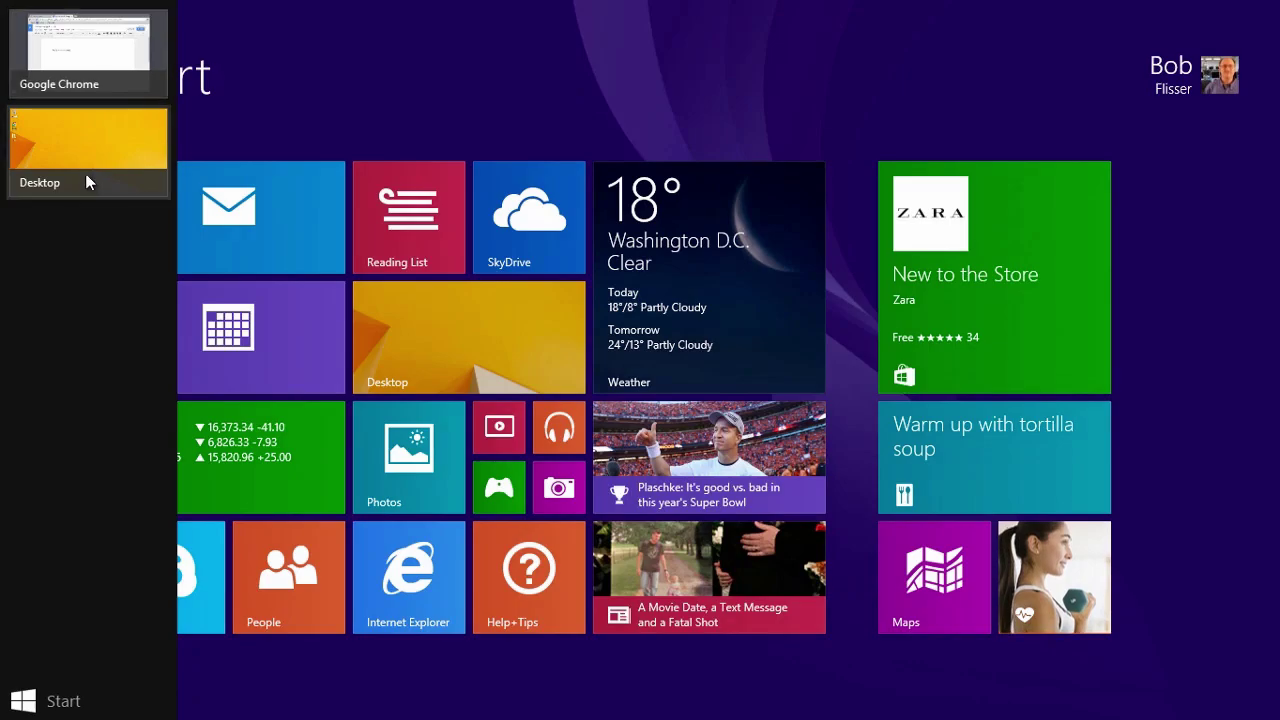
pyautogui.click(95, 137)
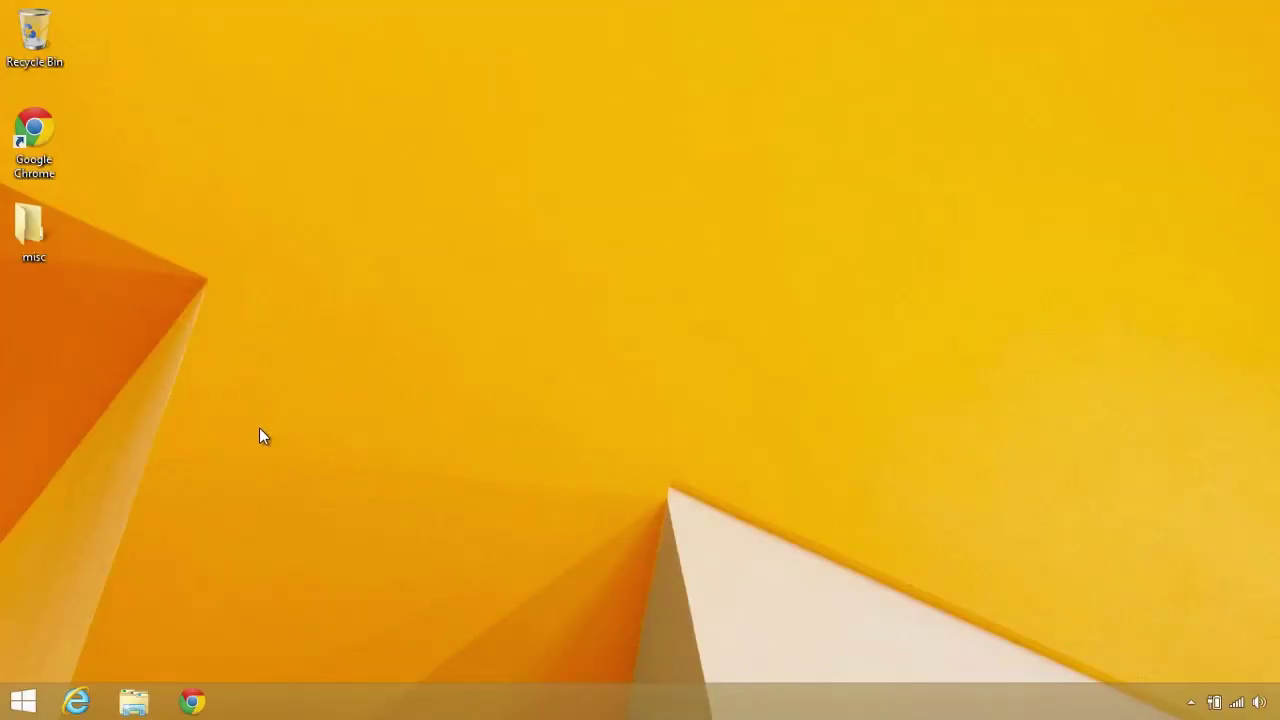
pyautogui.hotkey('alt', 'Tab')
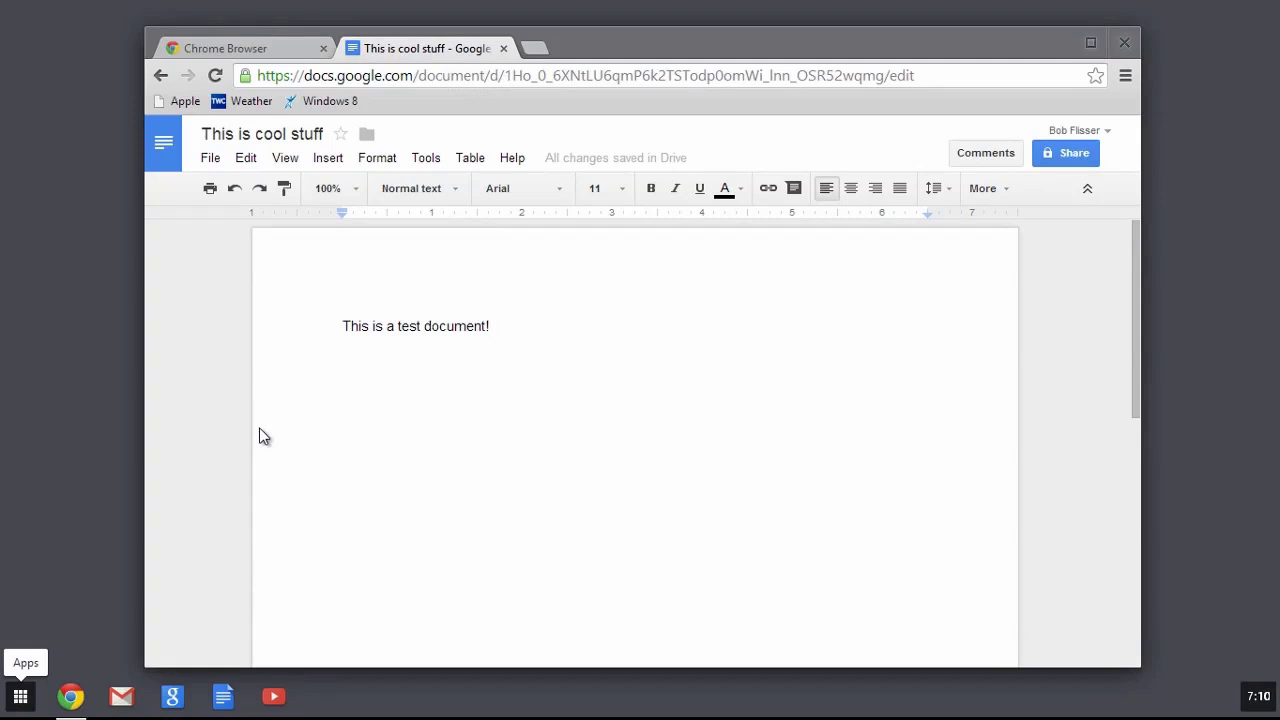
pyautogui.hotkey('alt', 'Tab')
pyautogui.hotkey('alt', 'Tab')
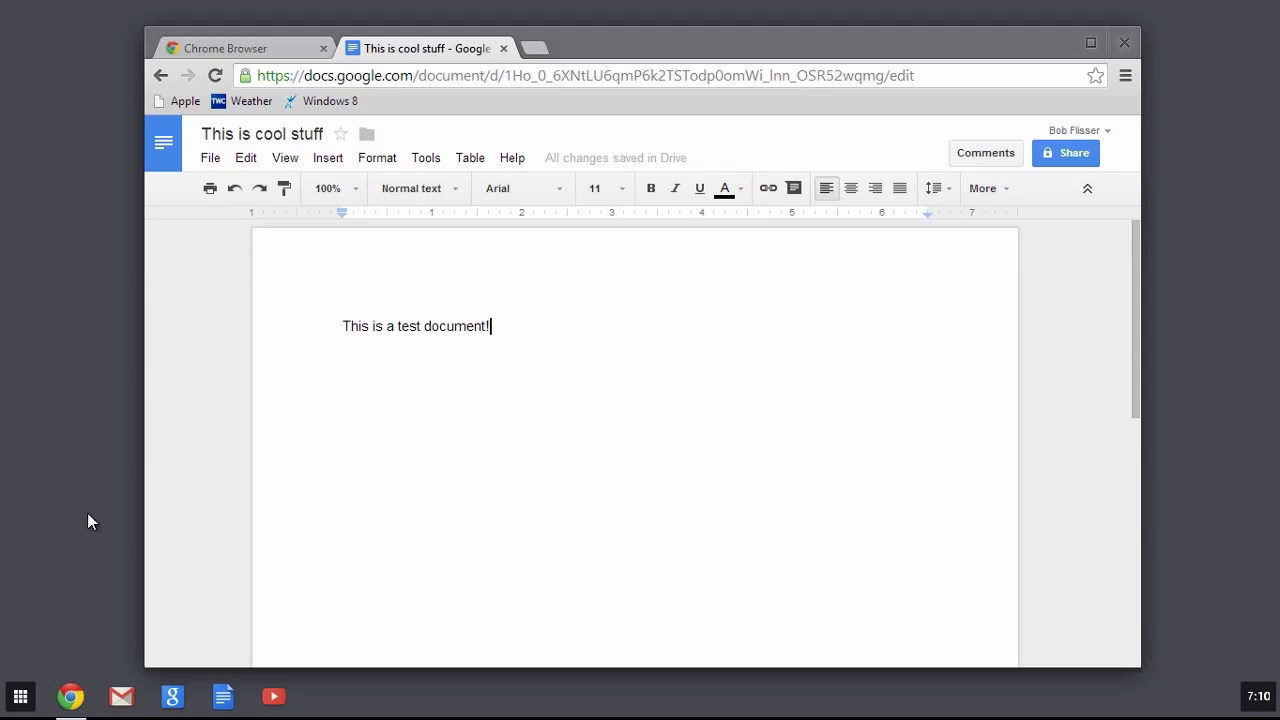
# Step: Toggle to the Start screen and back to Chrome, and view the app launcher before dismissing it
pyautogui.press('super')
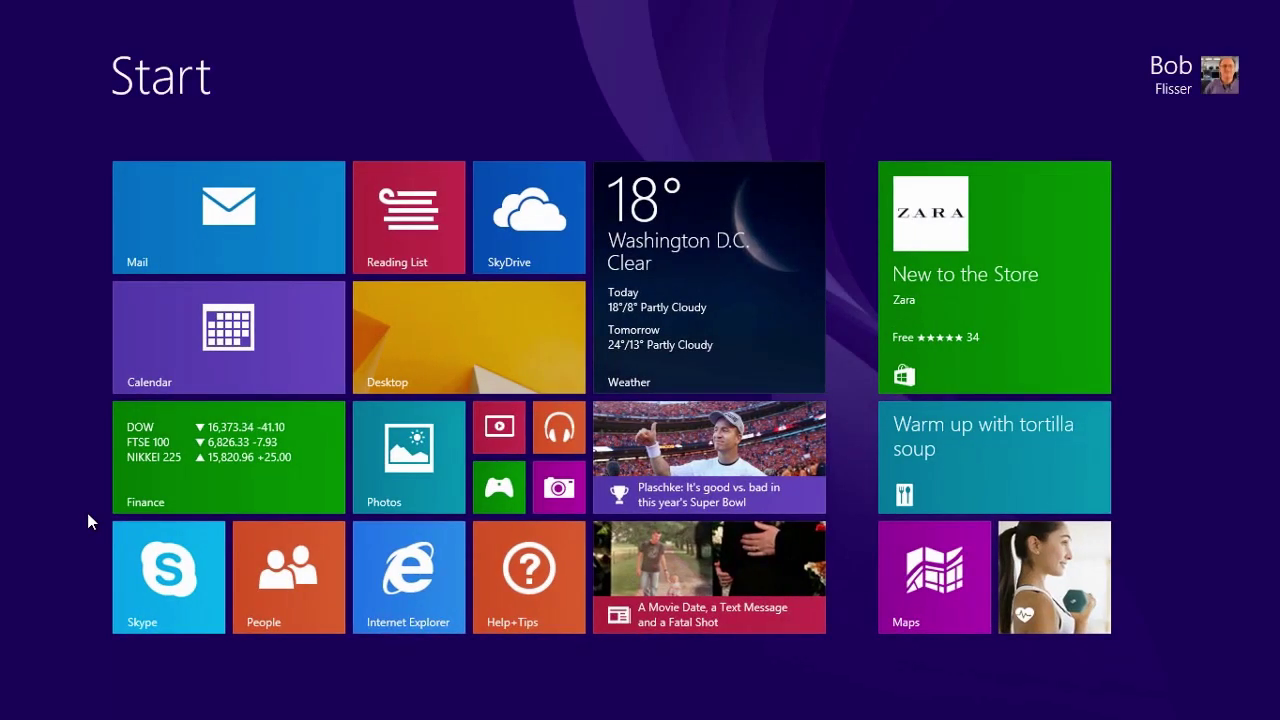
pyautogui.press('super')
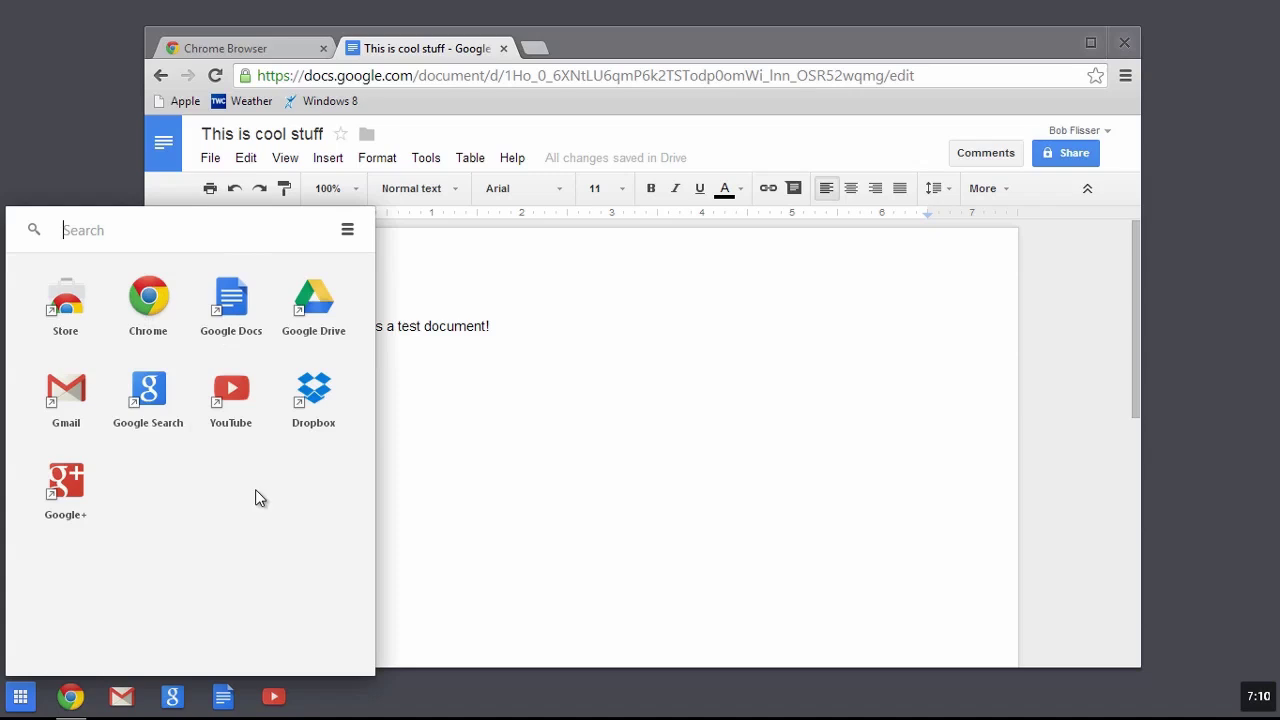
pyautogui.click(626, 481)
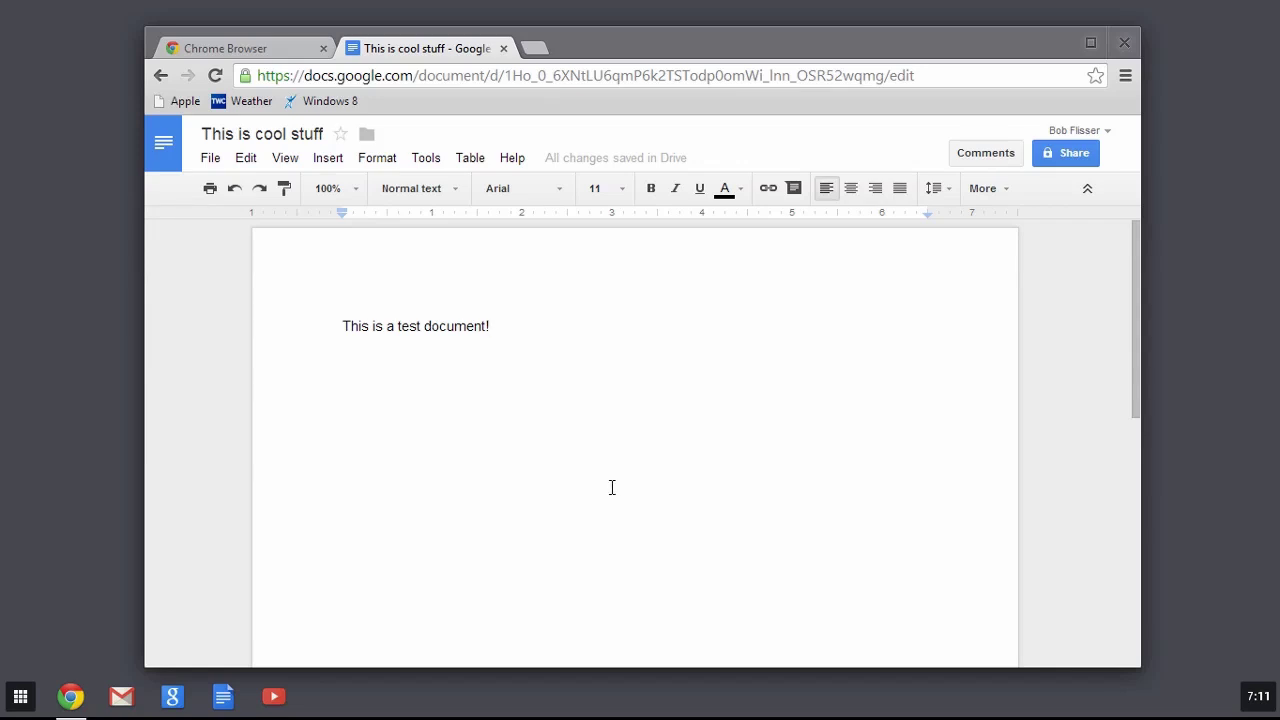
# Step: Relaunch Chrome on the desktop and show the "This is cool stuff" document
pyautogui.click(1126, 77)
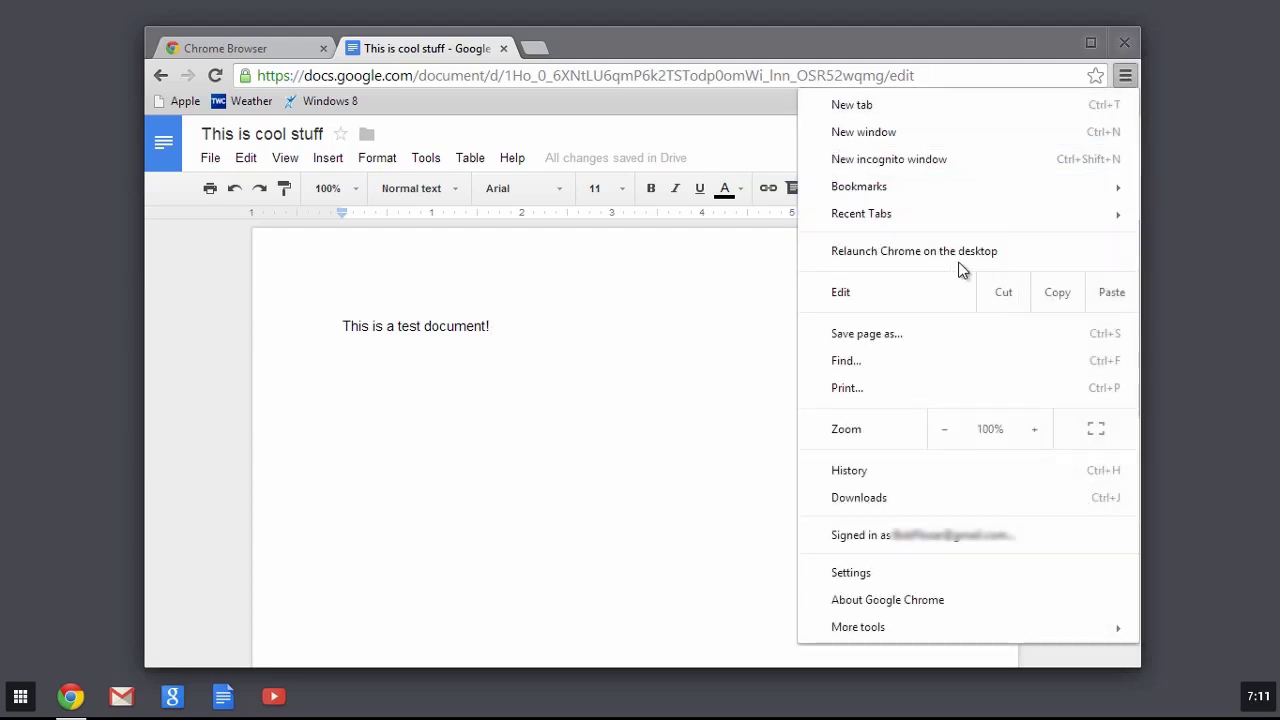
pyautogui.click(1047, 250)
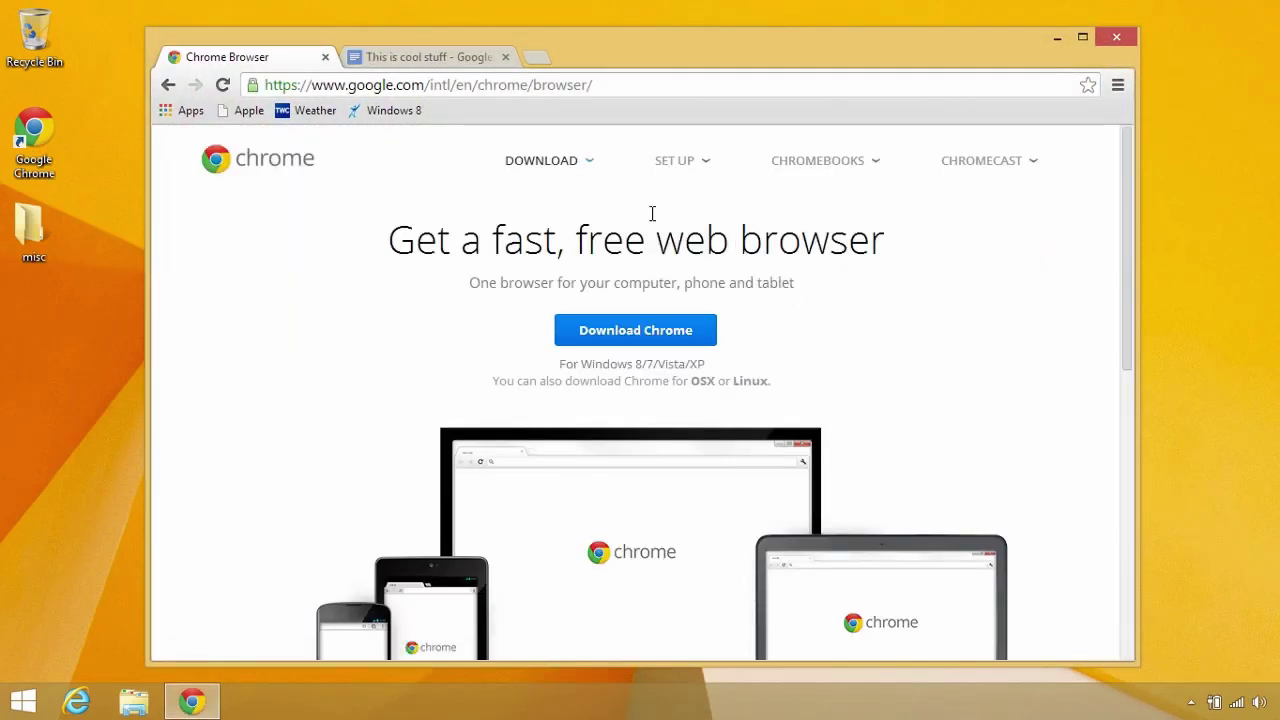
pyautogui.click(428, 58)
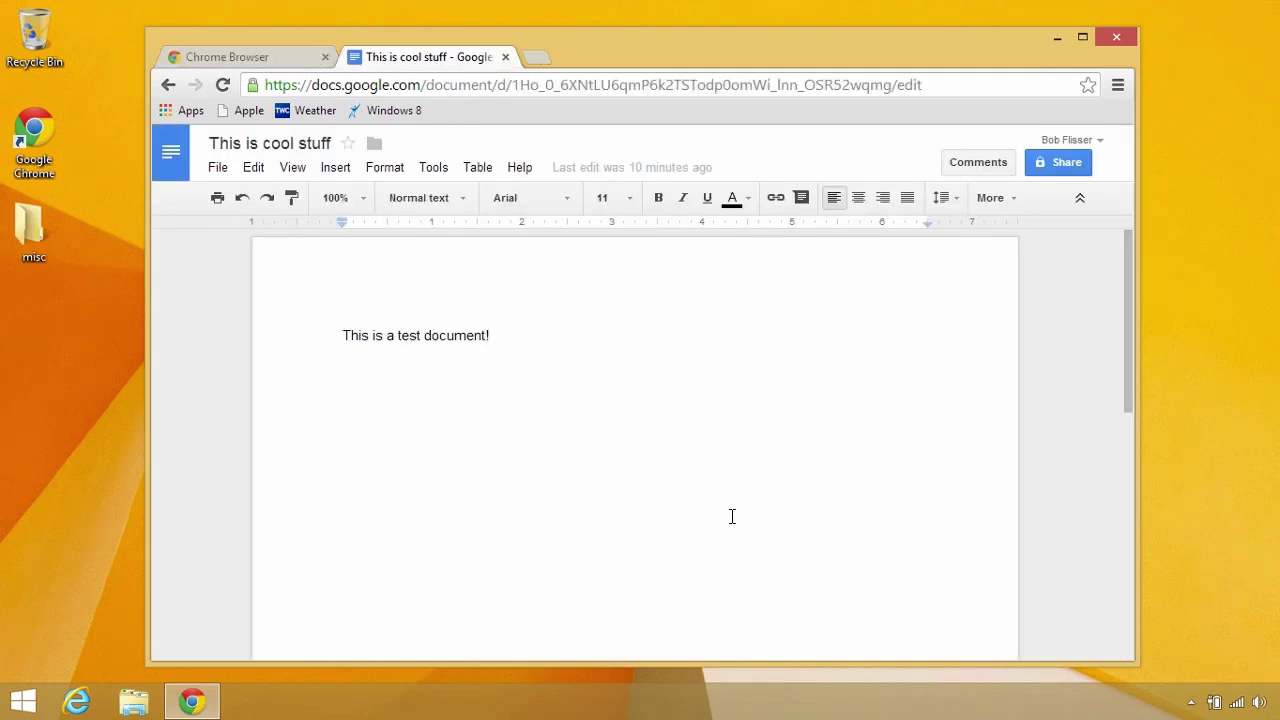
# Step: Relaunch Chrome in Windows 8 mode, go from the Start screen to the Desktop, and reopen Chrome from there
pyautogui.click(1118, 86)
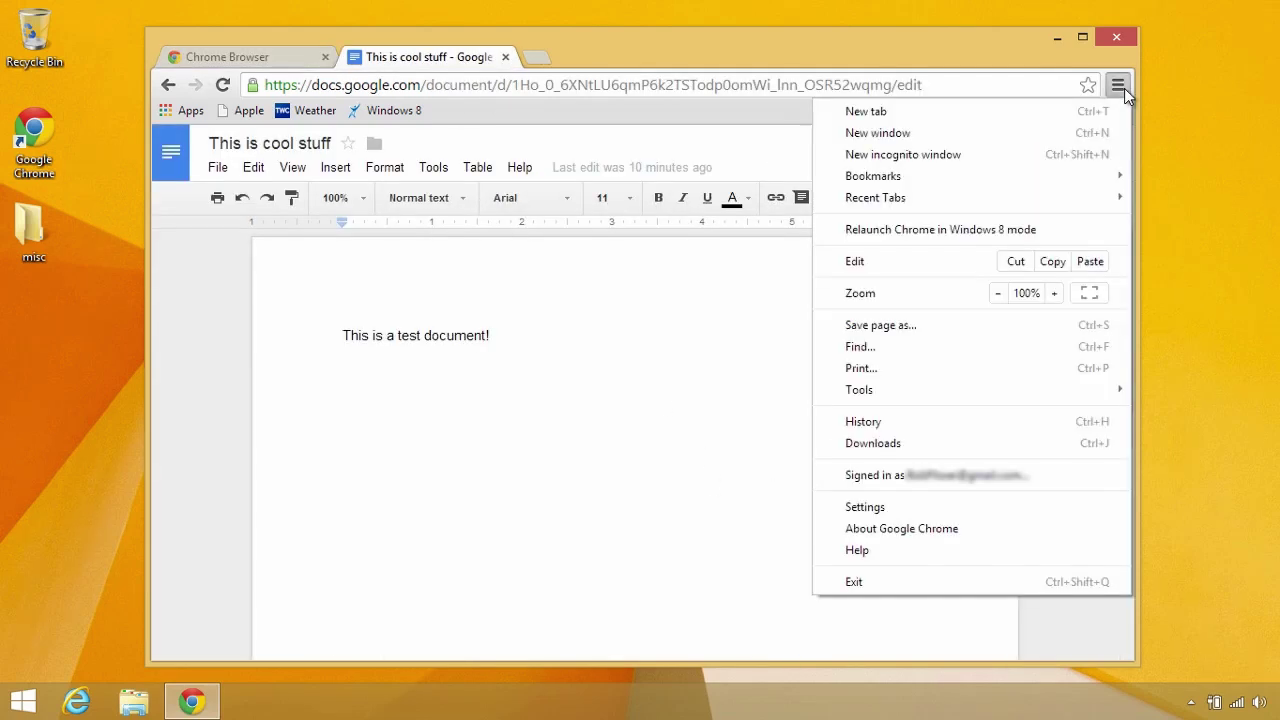
pyautogui.click(1010, 229)
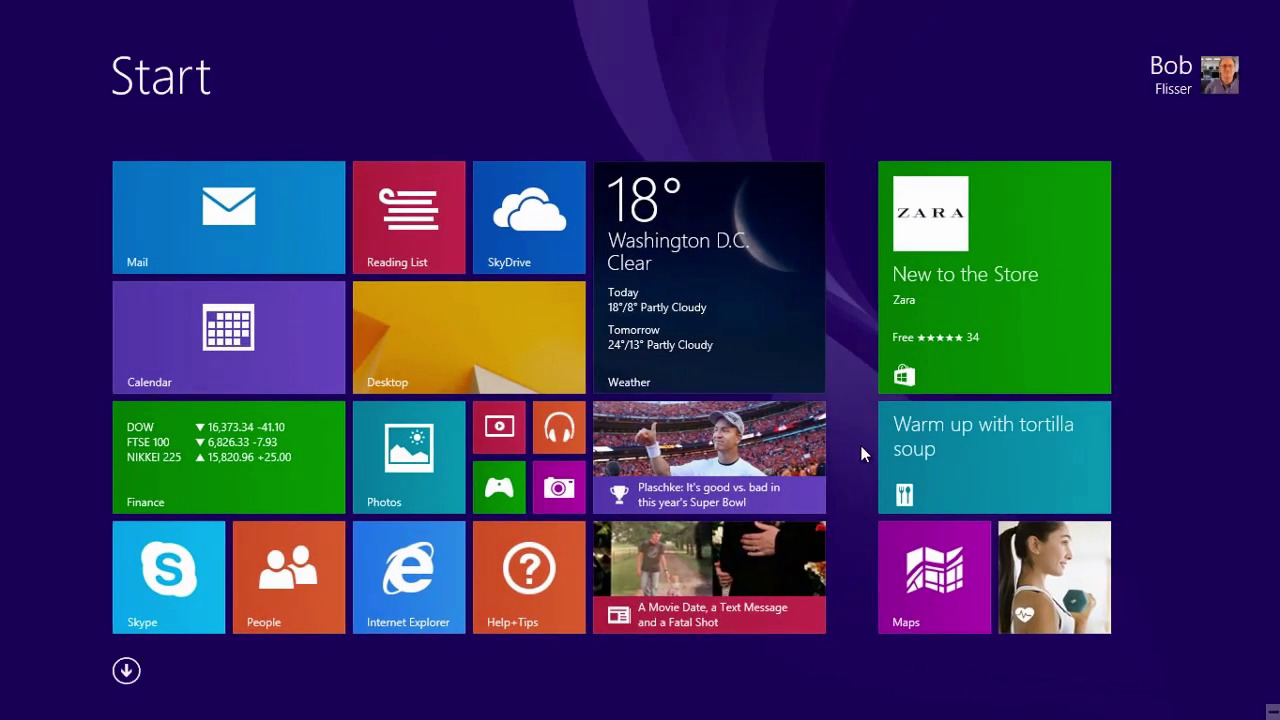
pyautogui.click(513, 324)
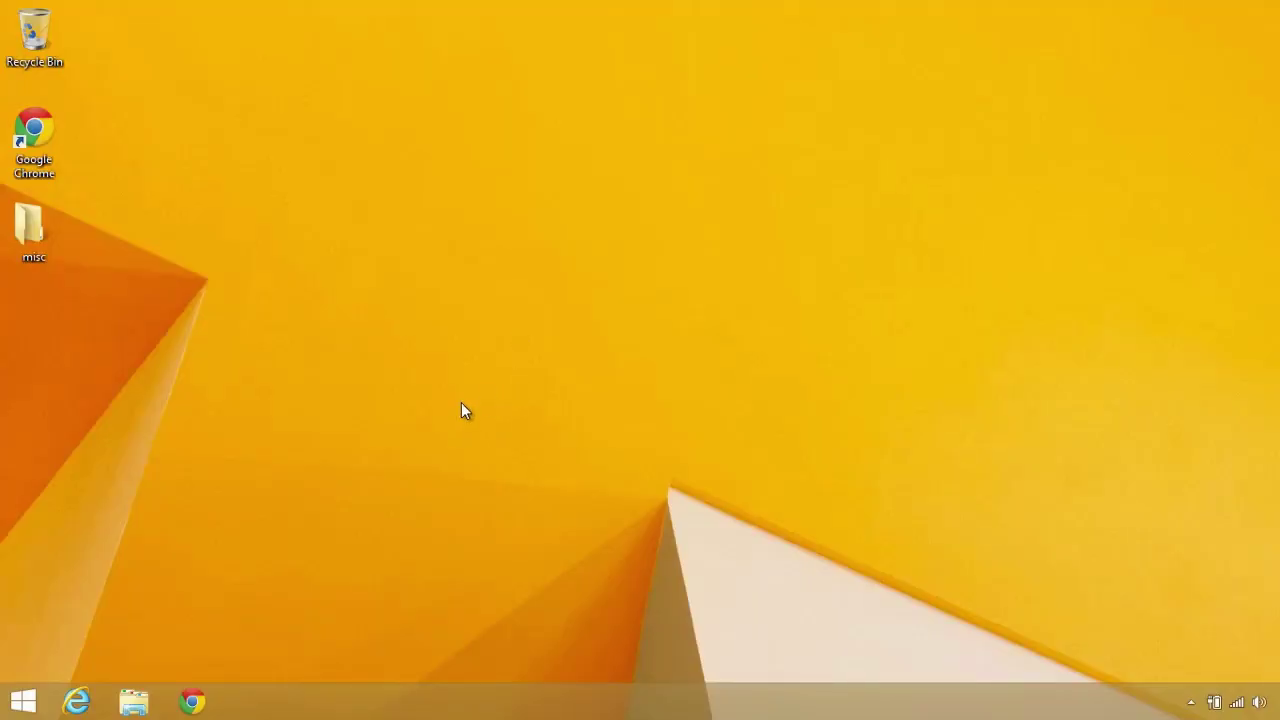
pyautogui.click(193, 700)
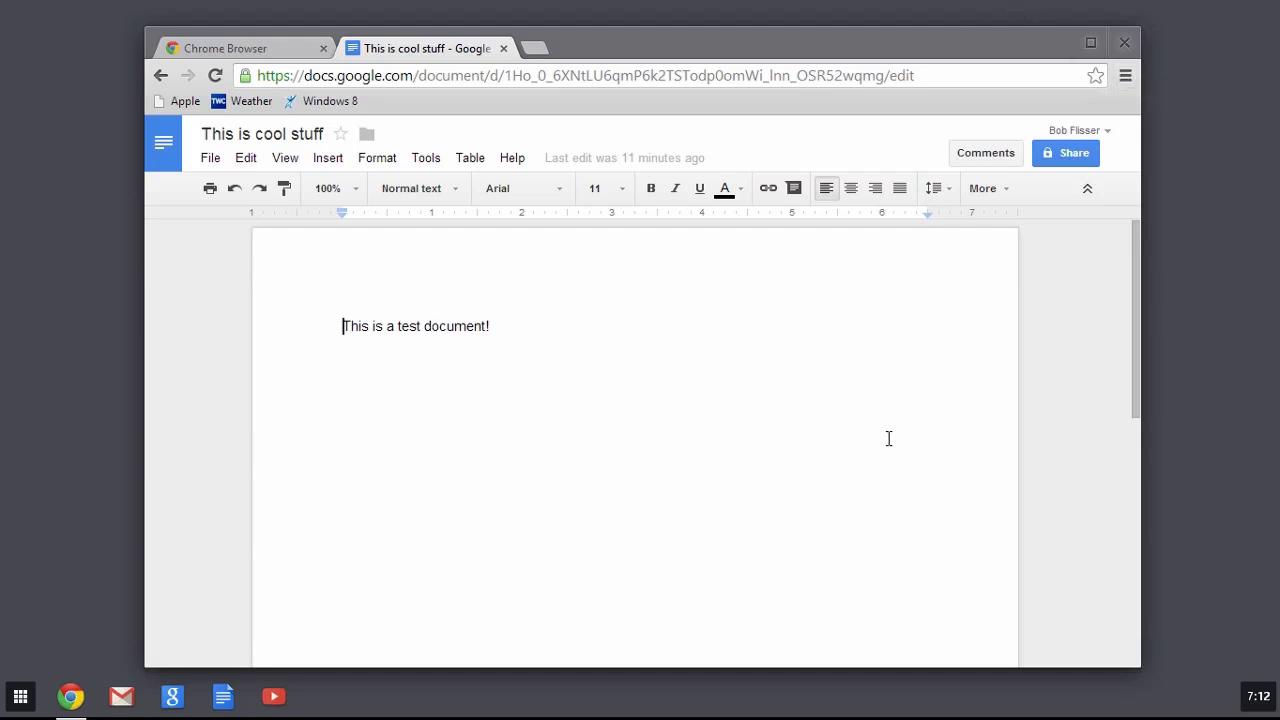
# Step: Relaunch Chrome on the desktop again and open the bookmarked "Windows 8" training page
pyautogui.click(1120, 82)
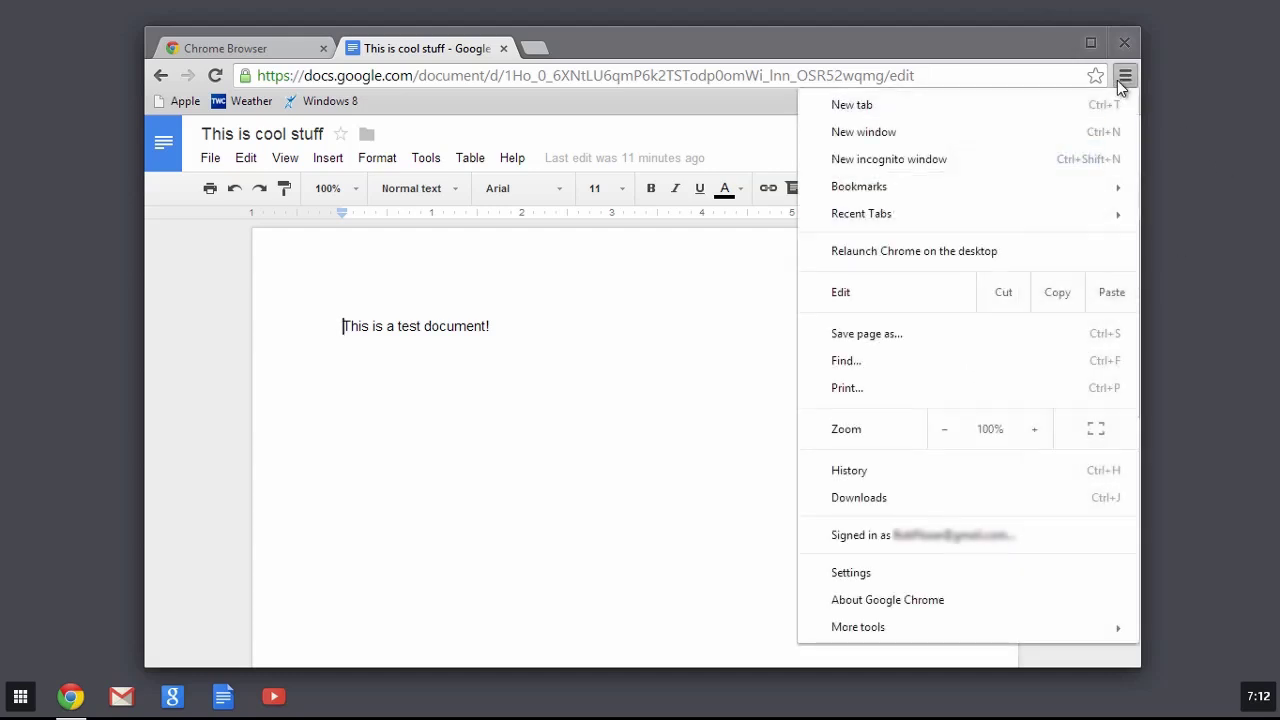
pyautogui.click(1027, 254)
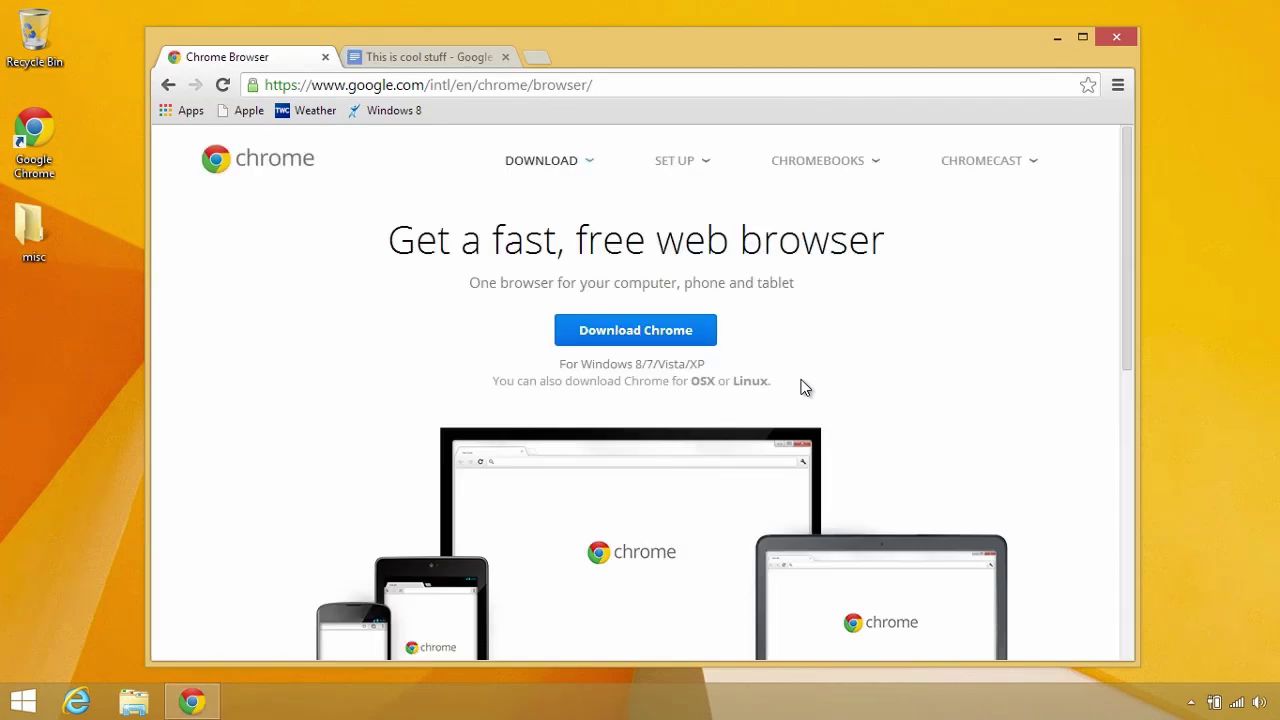
pyautogui.click(397, 112)
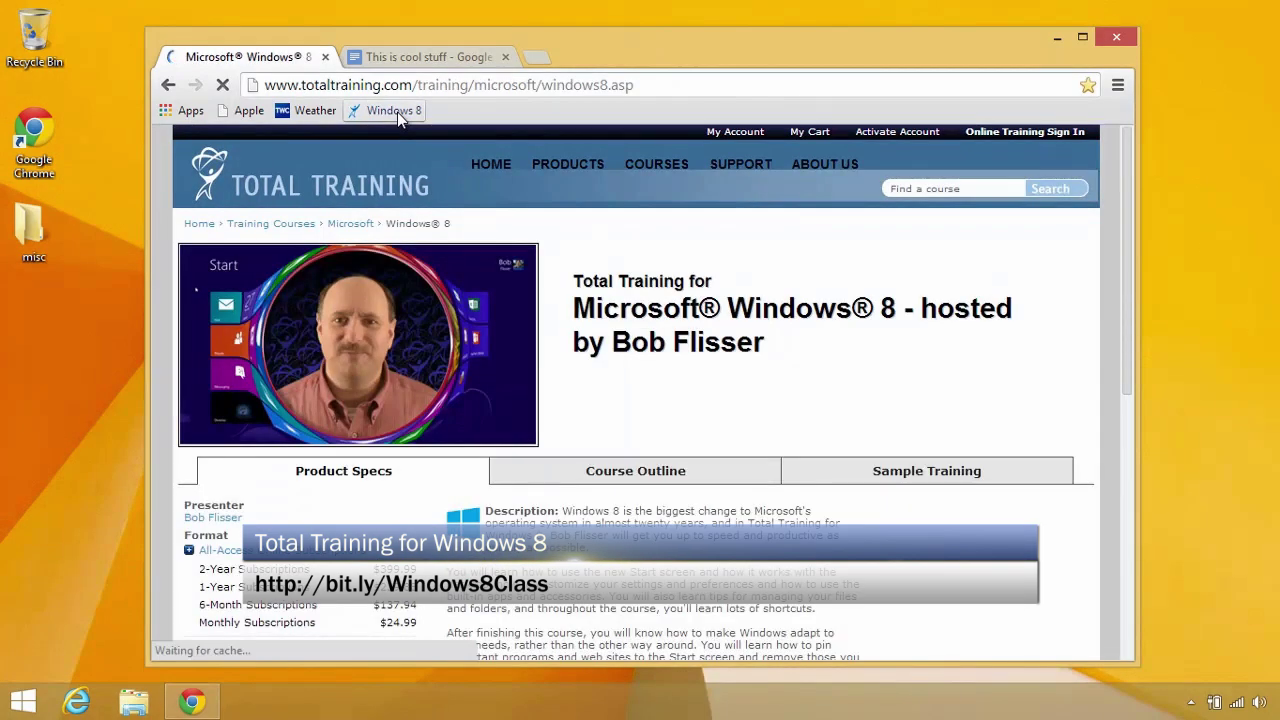